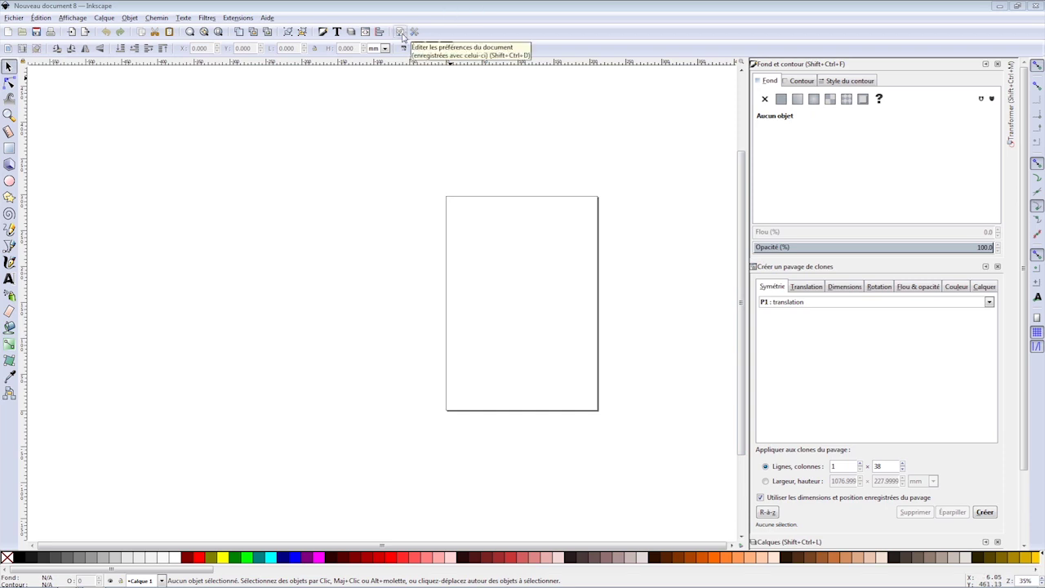
- Set the page width and height to 100 mm in Document Properties
click(402, 34)
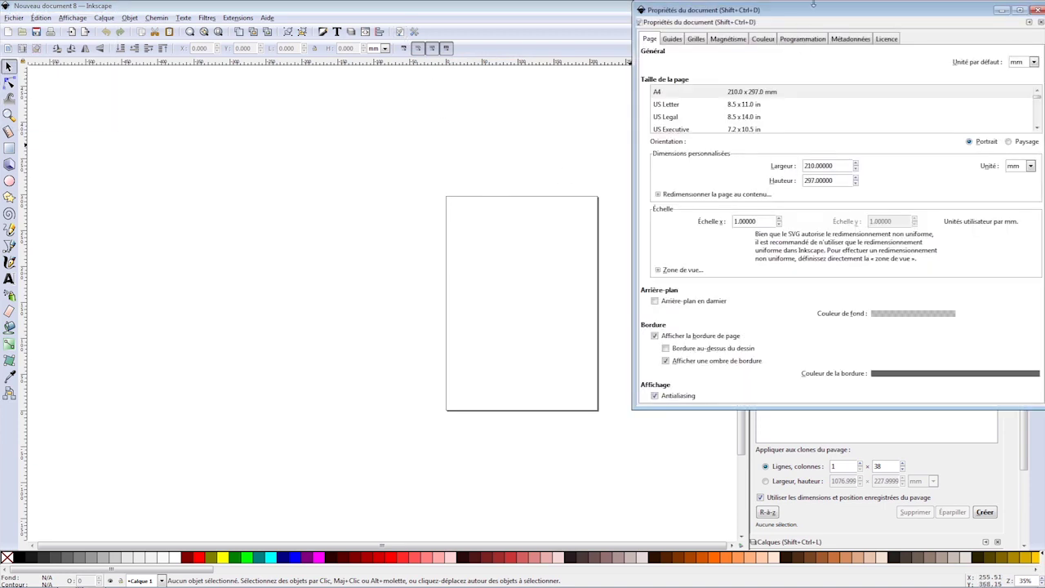
drag(813, 10, 464, 55)
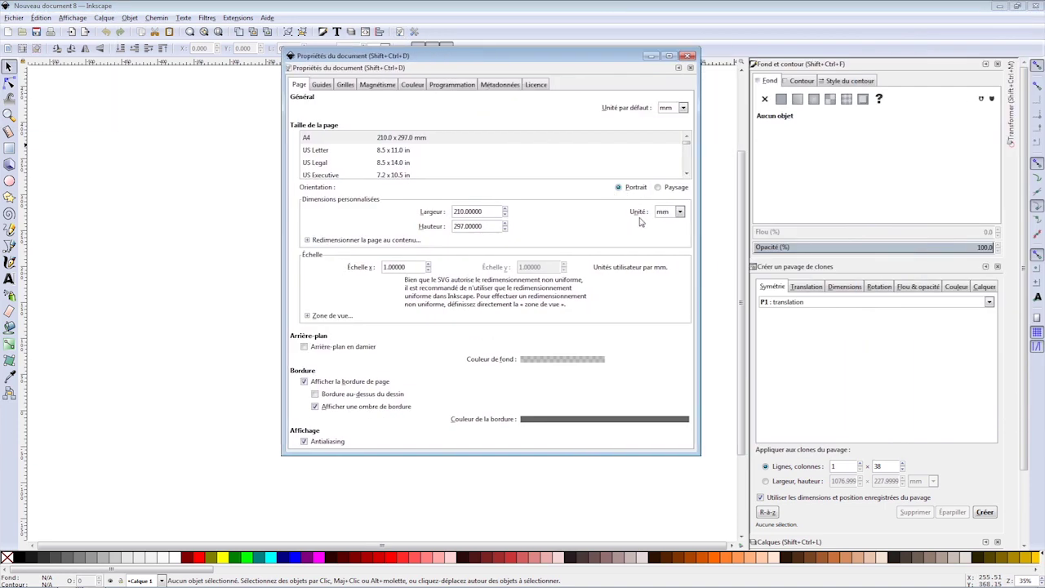
drag(486, 211, 443, 212)
text(1)
key(Tab)
text(10)
text(0)
key(Tab)
- Show the grid over the canvas from the View menu
drag(420, 55, 687, 44)
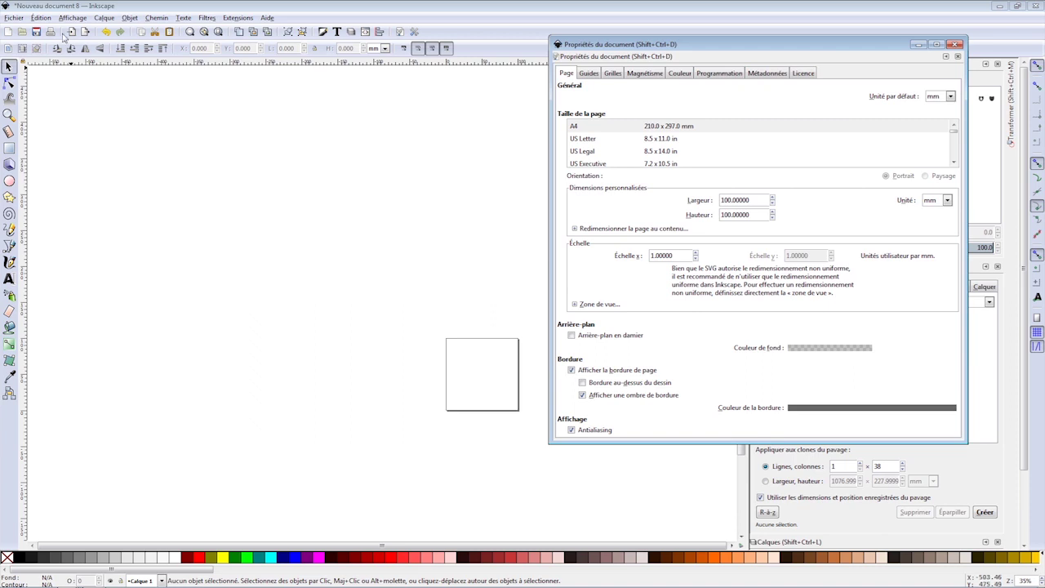
click(81, 20)
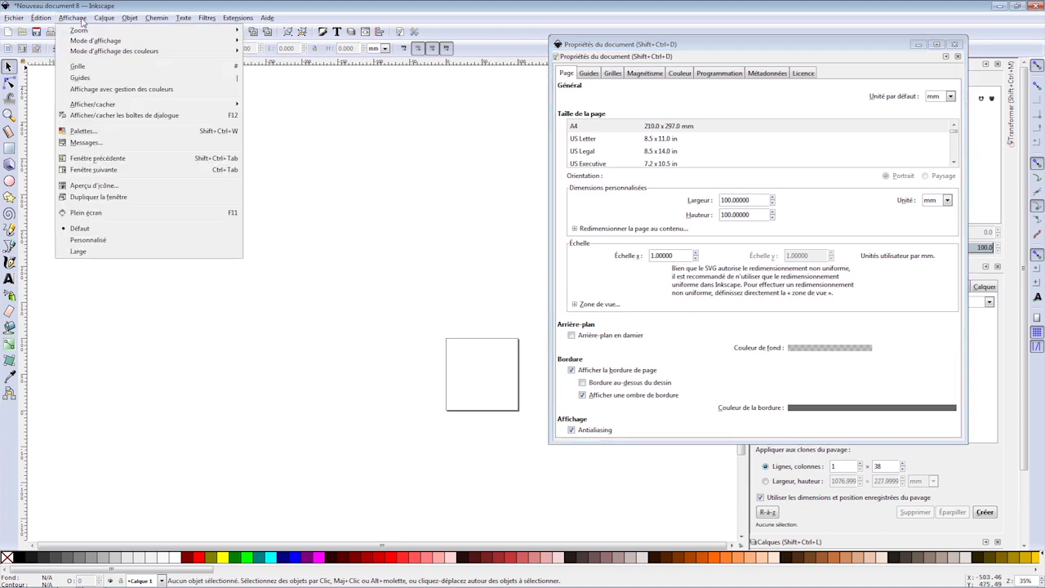
click(94, 70)
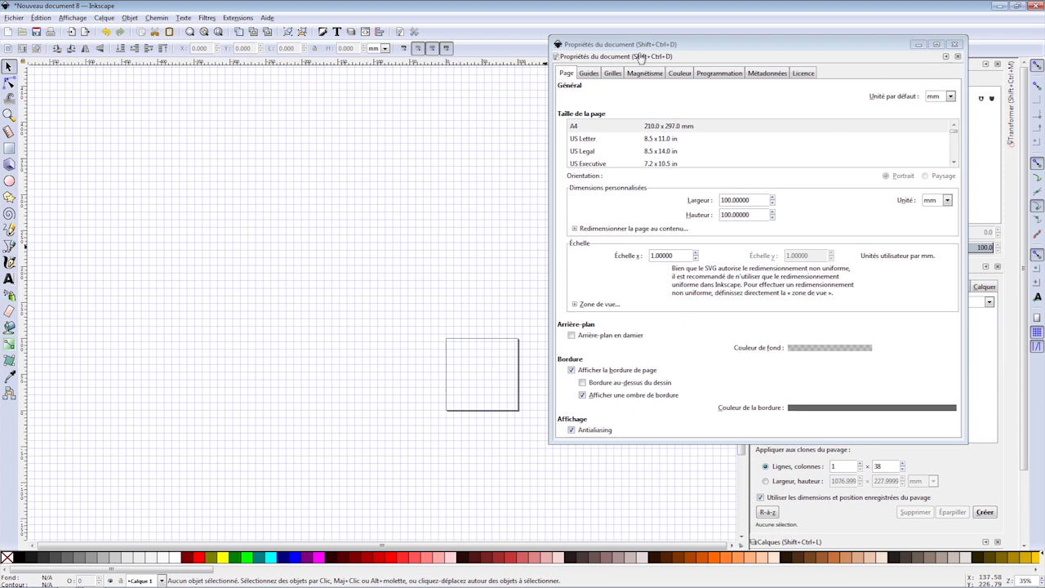
drag(675, 49, 411, 47)
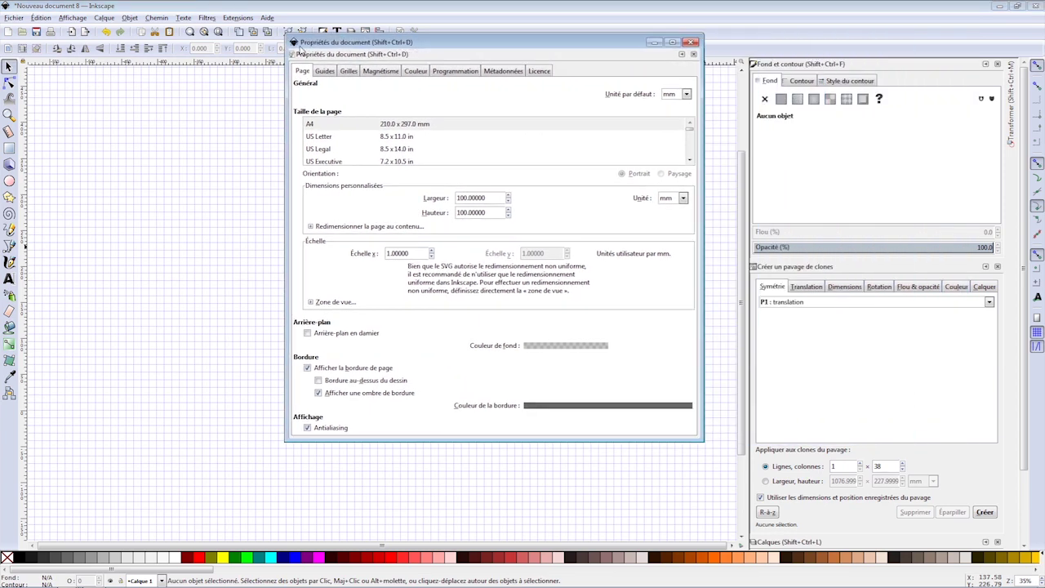
- Set the grid units to mm with 10 mm X and Y spacing
click(348, 71)
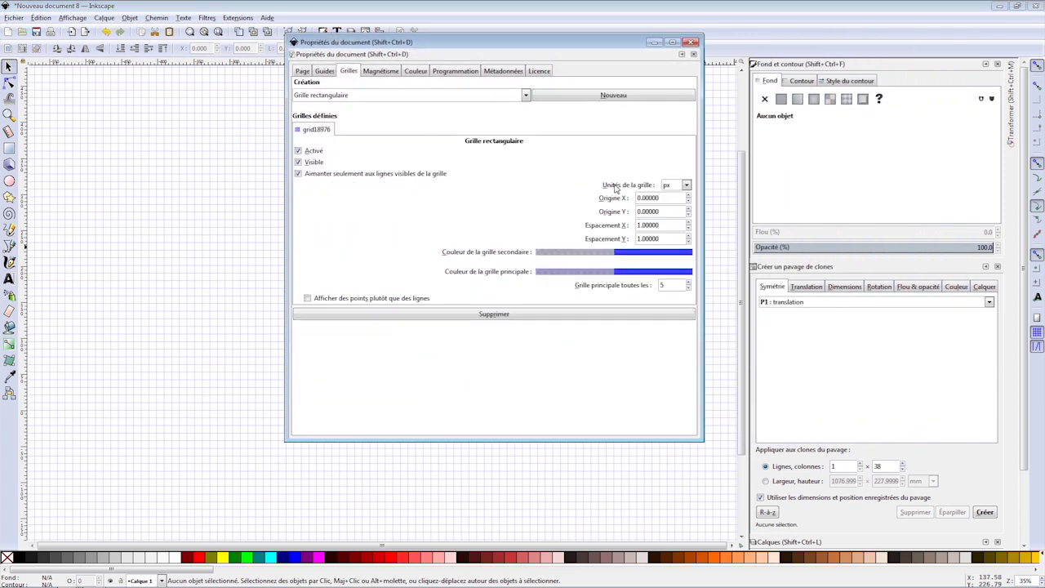
click(687, 186)
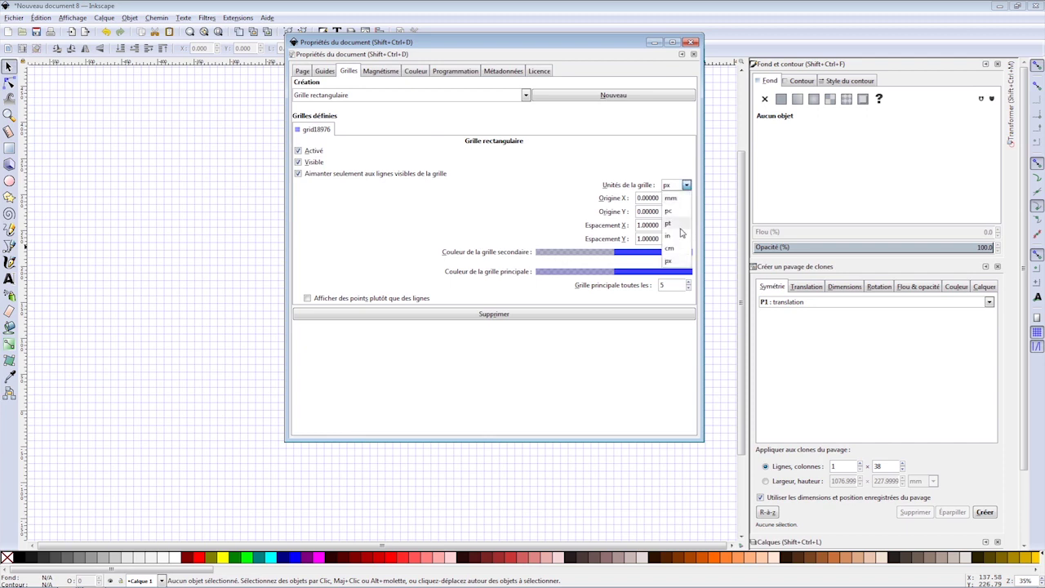
click(676, 199)
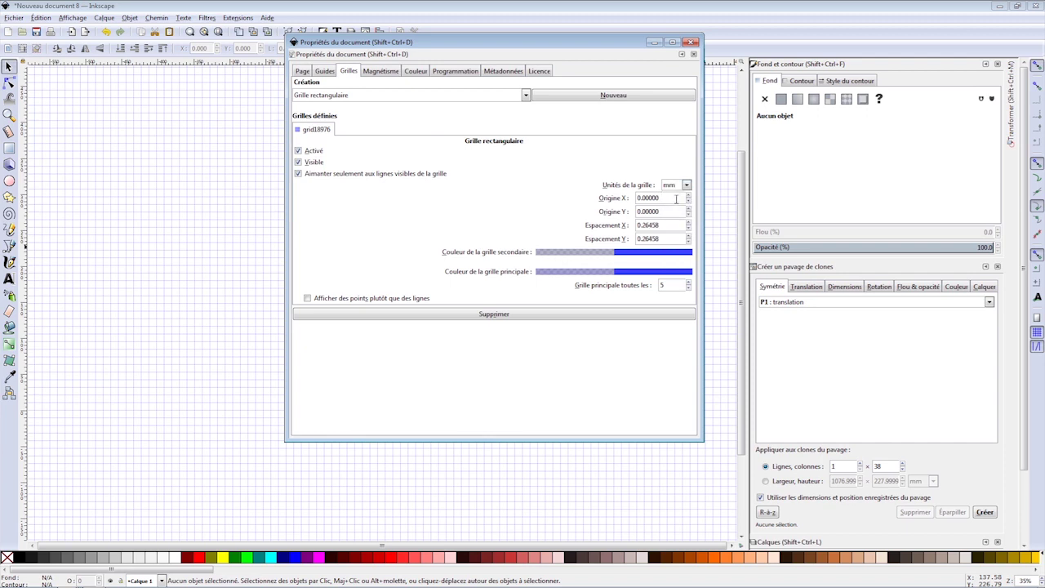
drag(664, 229, 589, 231)
text(10)
key(Tab)
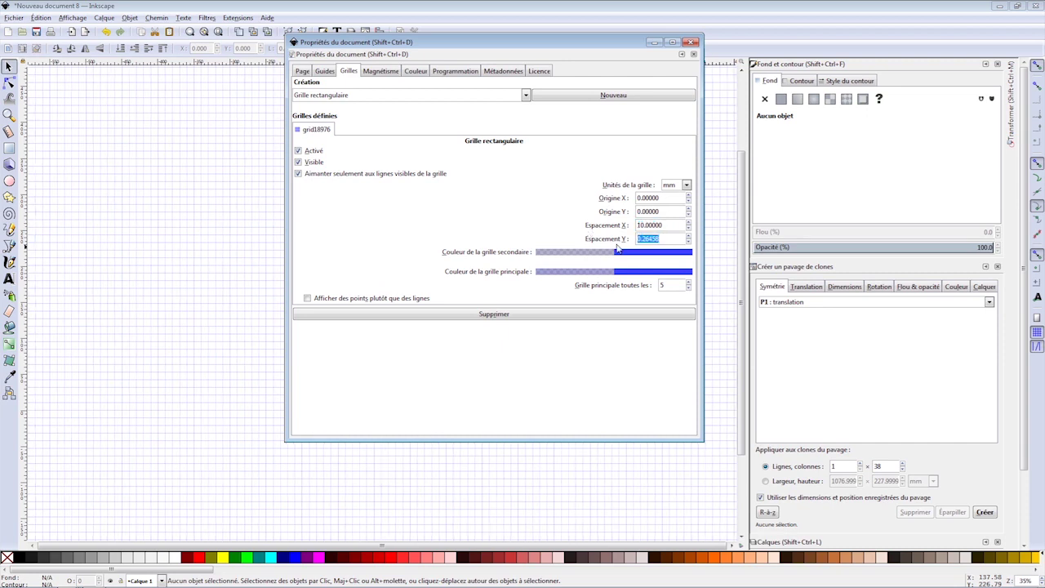
text(10)
key(Tab)
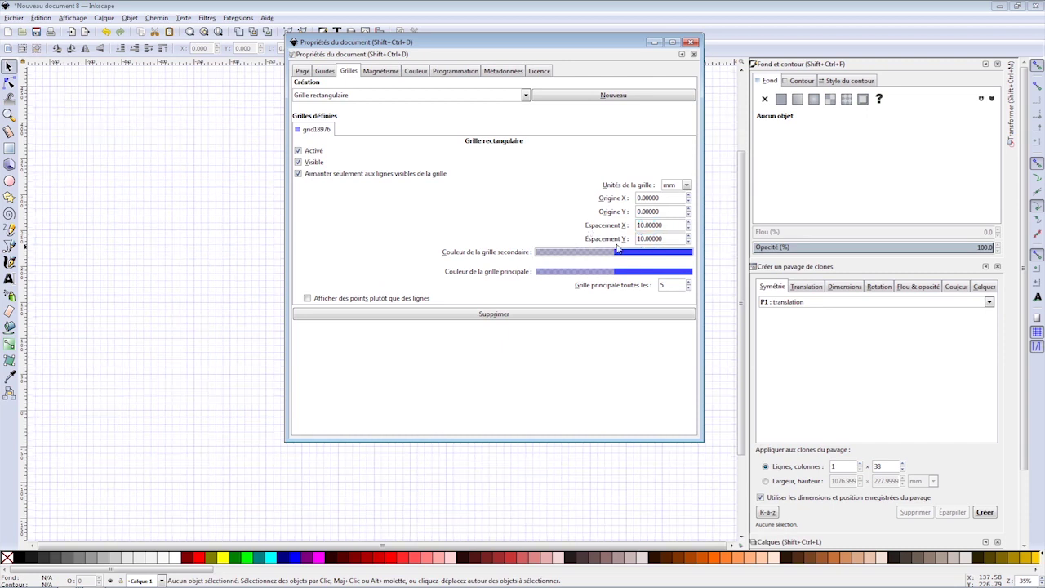
click(692, 42)
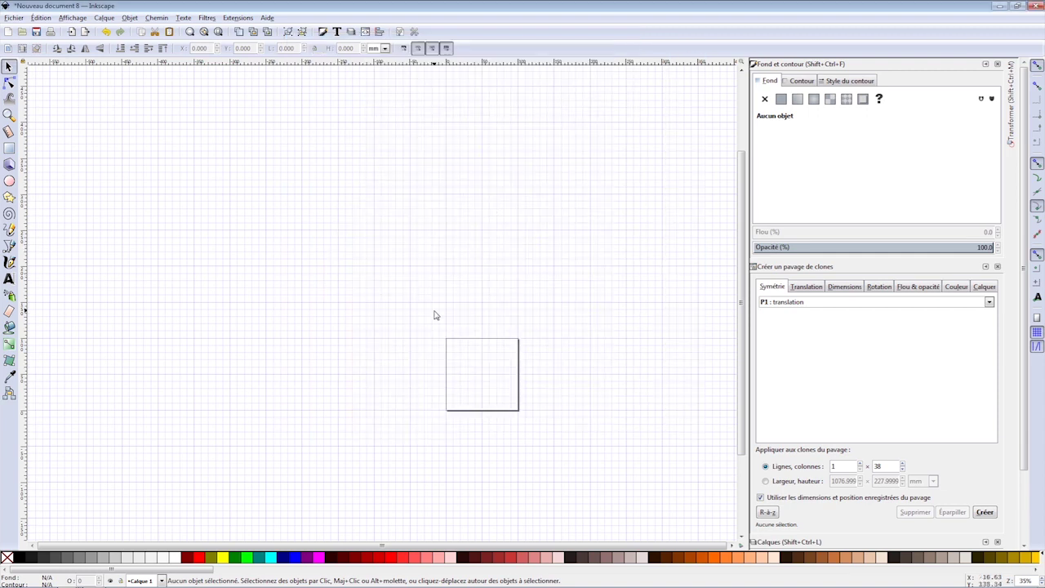
- Zoom in on the page and draw a small black square near its upper left
drag(484, 374, 411, 230)
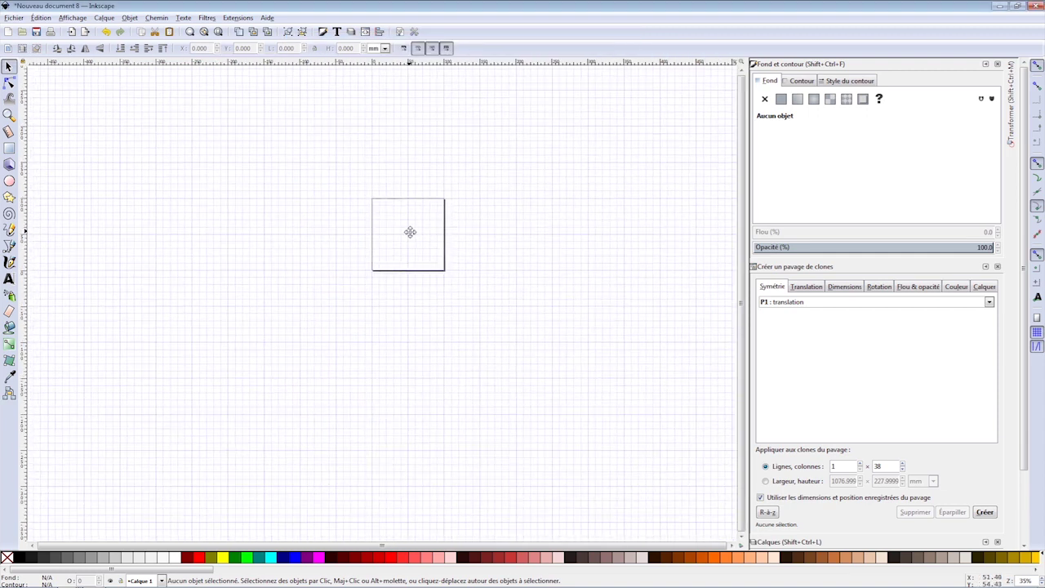
scroll(406, 227, up, 1)
scroll(401, 220, up, 1)
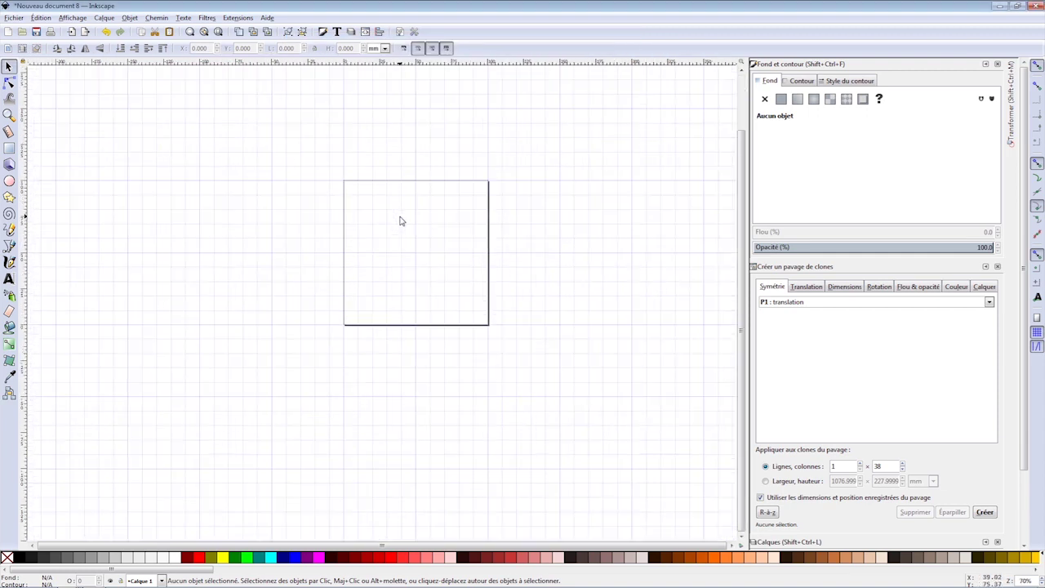
scroll(400, 219, up, 1)
scroll(400, 219, up, 1)
scroll(400, 219, up, 1)
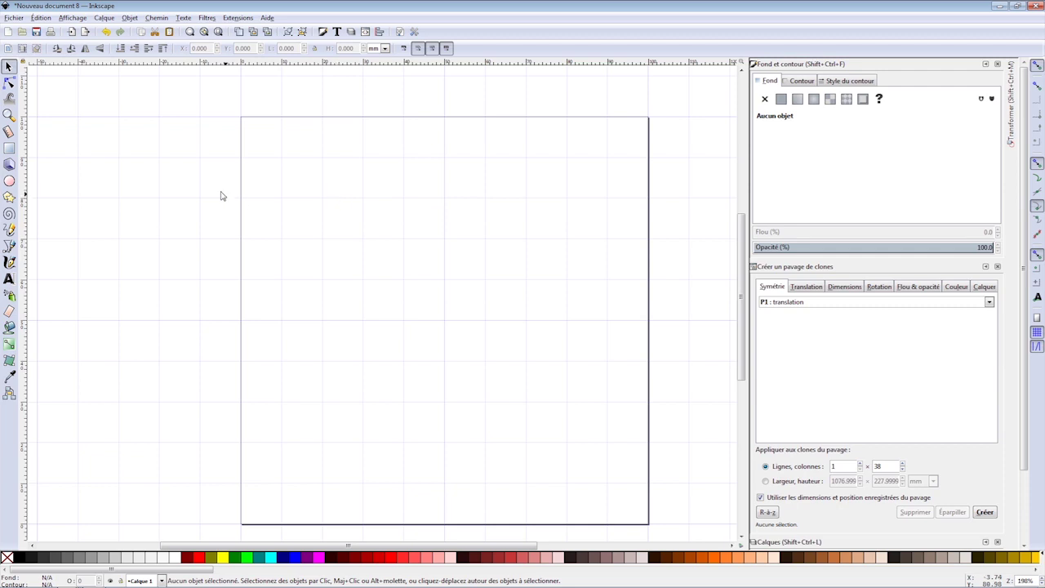
click(9, 148)
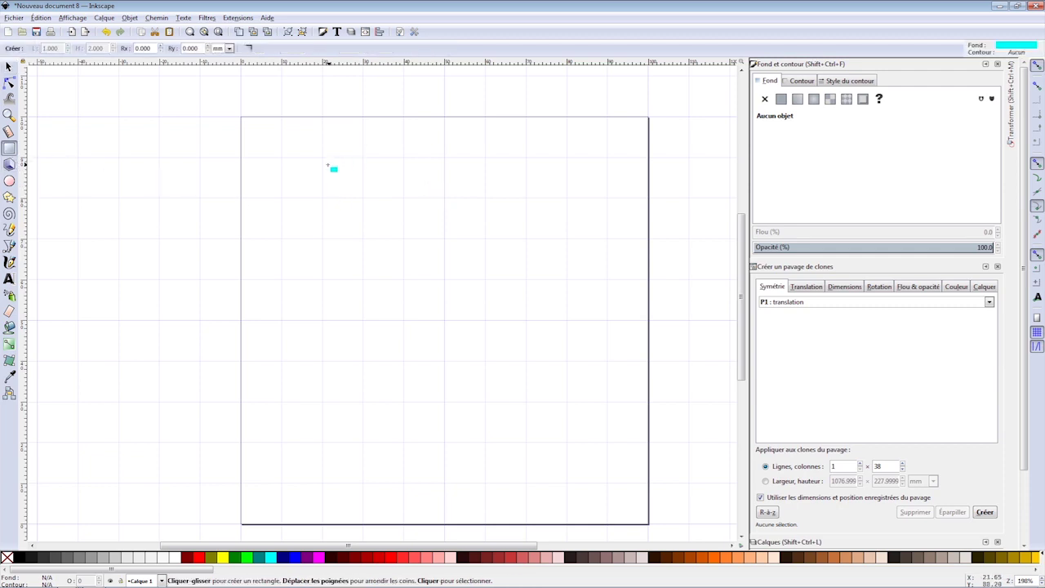
drag(323, 157, 364, 198)
click(16, 559)
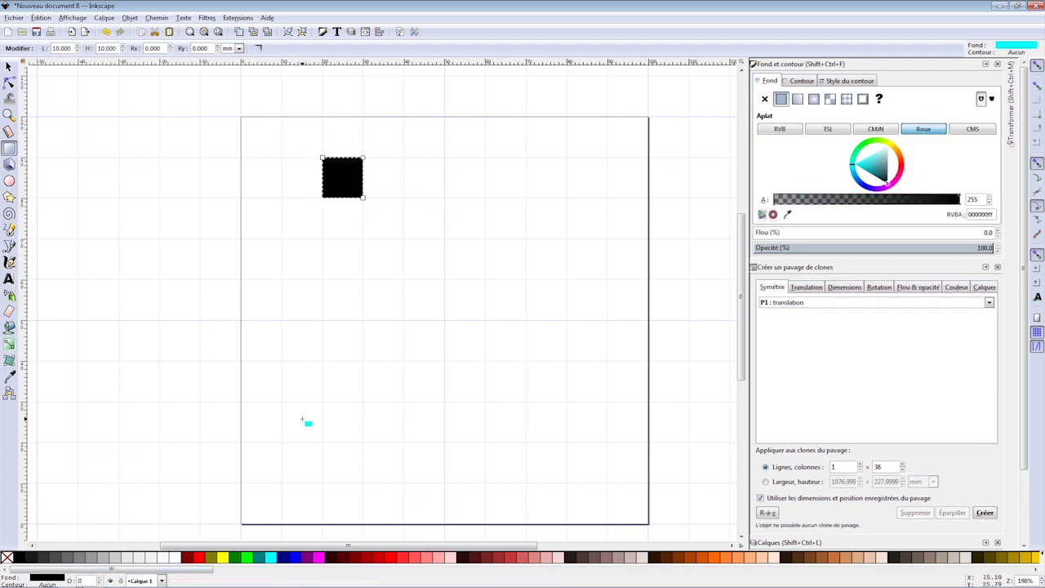
- Position the square at X 0, Y 90 so it sits in the top-left corner
click(9, 67)
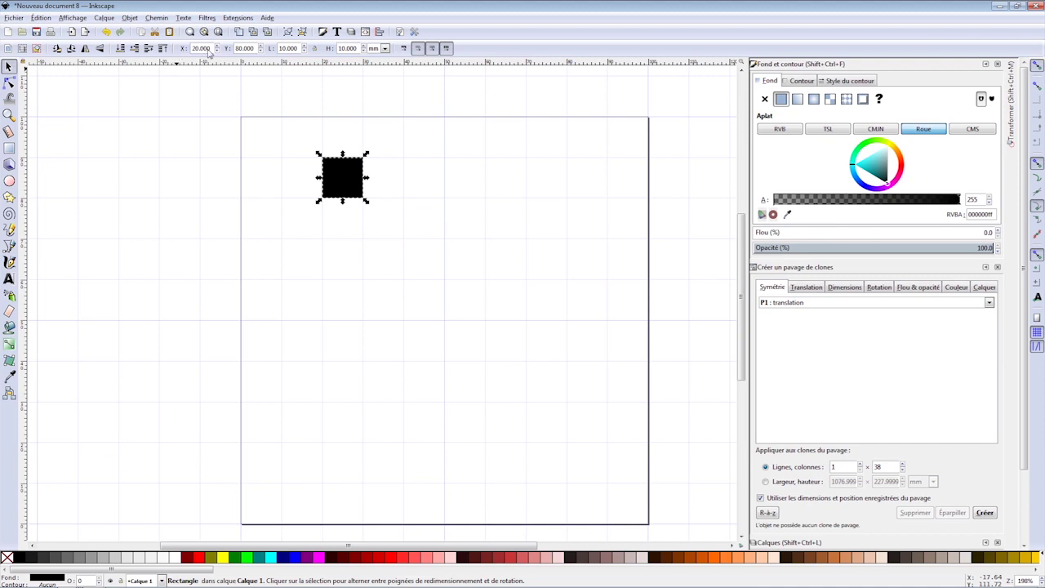
double_click(208, 51)
text(0)
key(Tab)
text(90)
key(Tab)
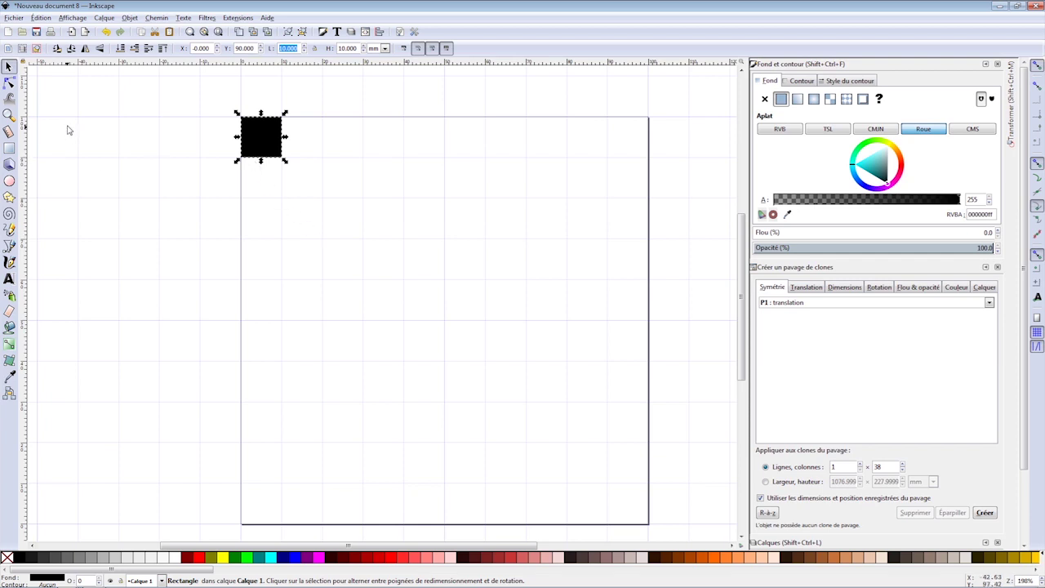
- Bring up Edit > Clone > Create Tiled Clones and close the Fill and Stroke and Layers panels
click(41, 18)
mouse_move(53, 168)
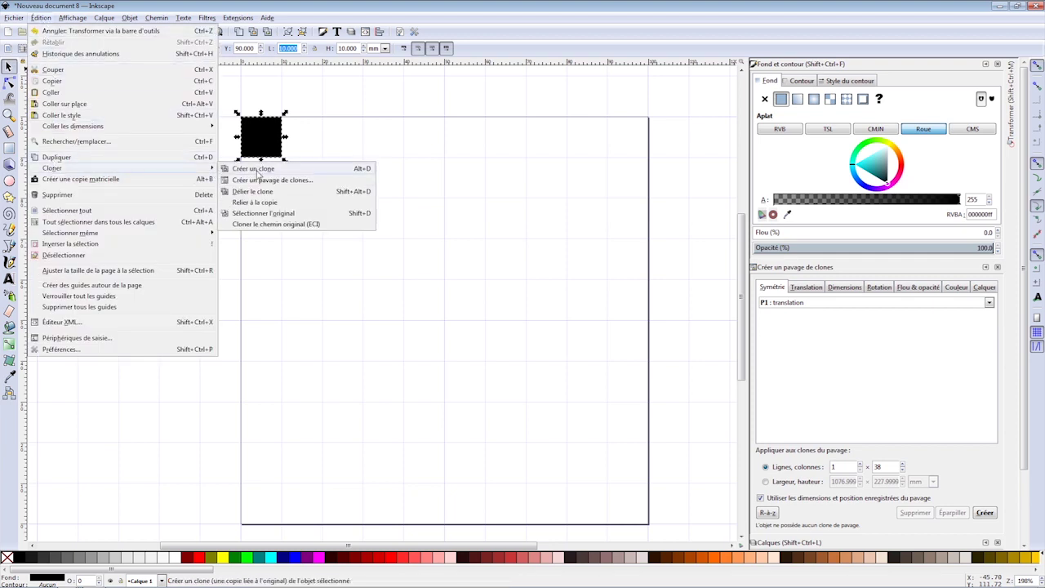
click(258, 182)
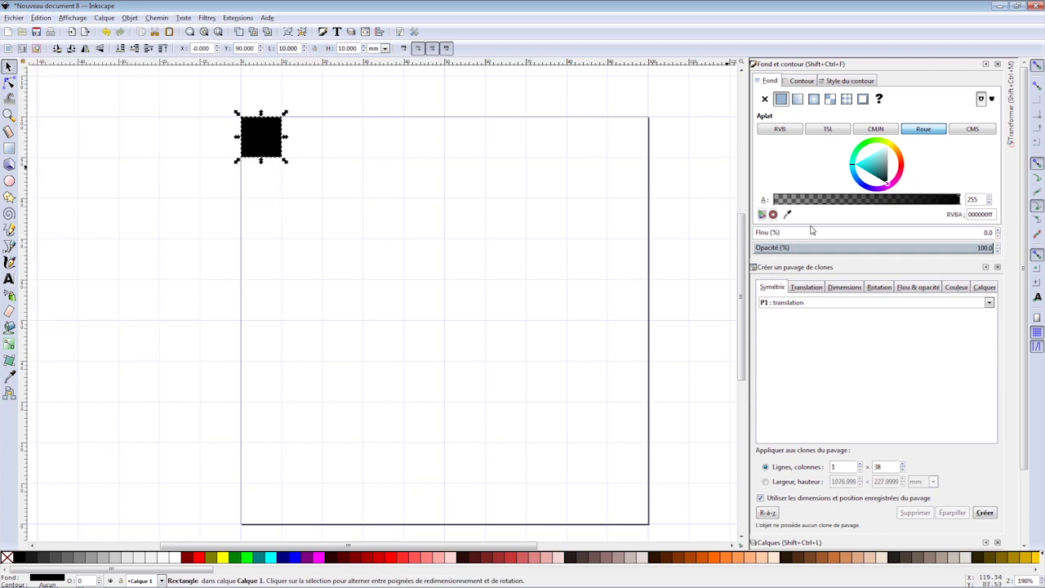
click(997, 63)
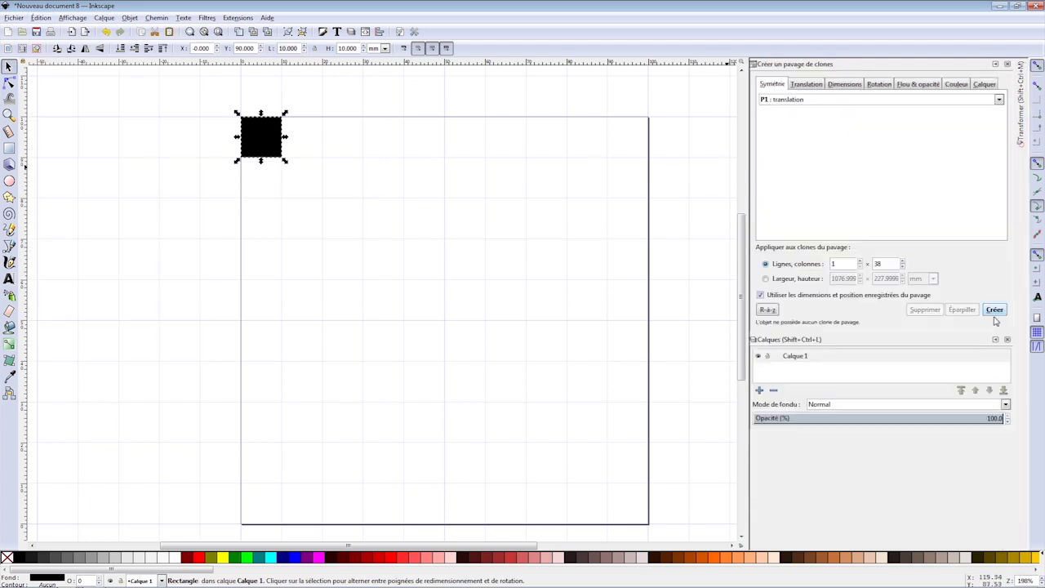
click(1007, 339)
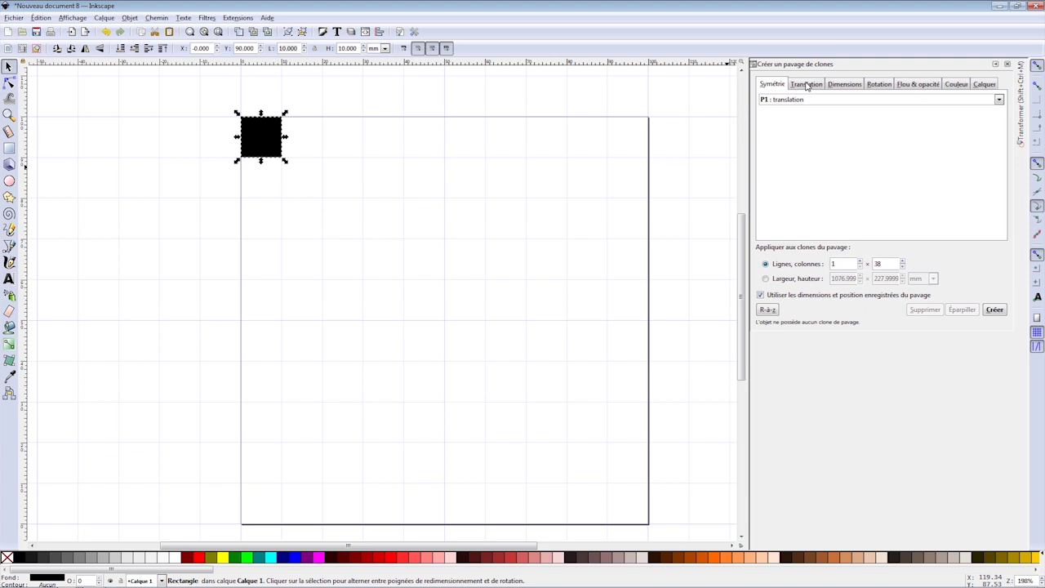
- Browse the tiling tabs: translation, size, rotation, blur and opacity, colour, and trace
click(807, 86)
click(858, 90)
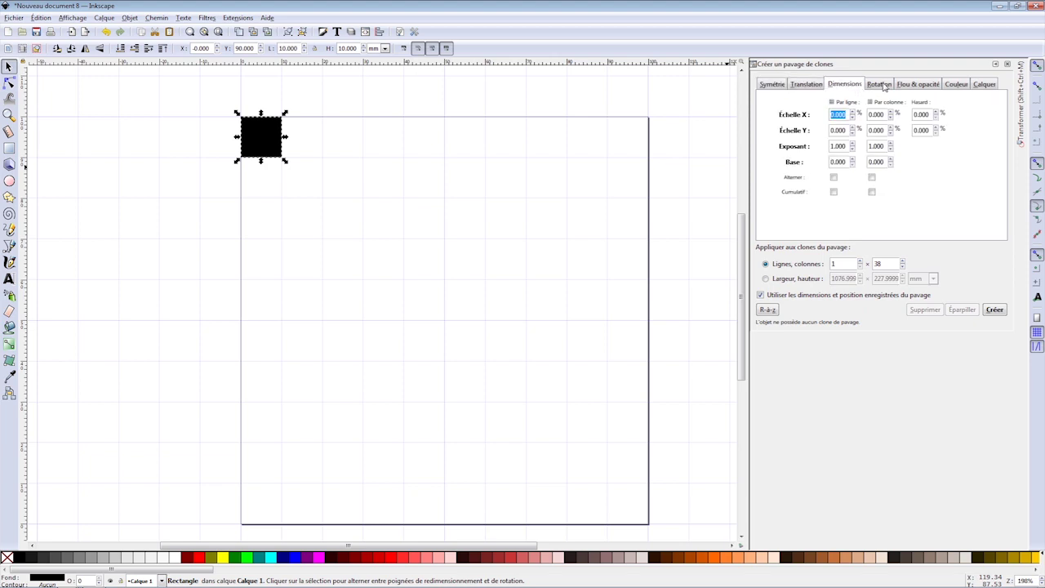
click(885, 87)
click(916, 88)
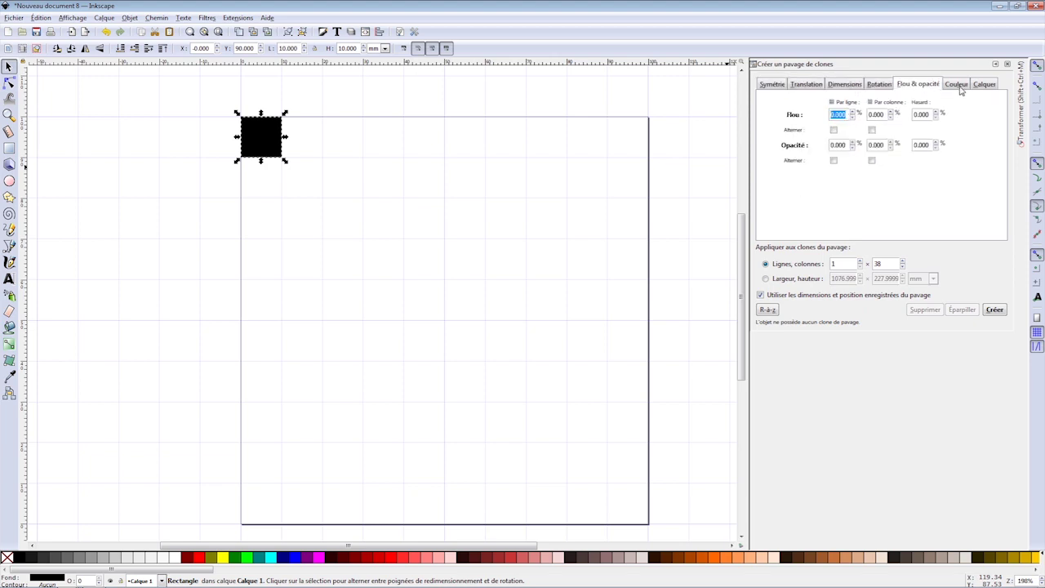
click(959, 87)
click(985, 86)
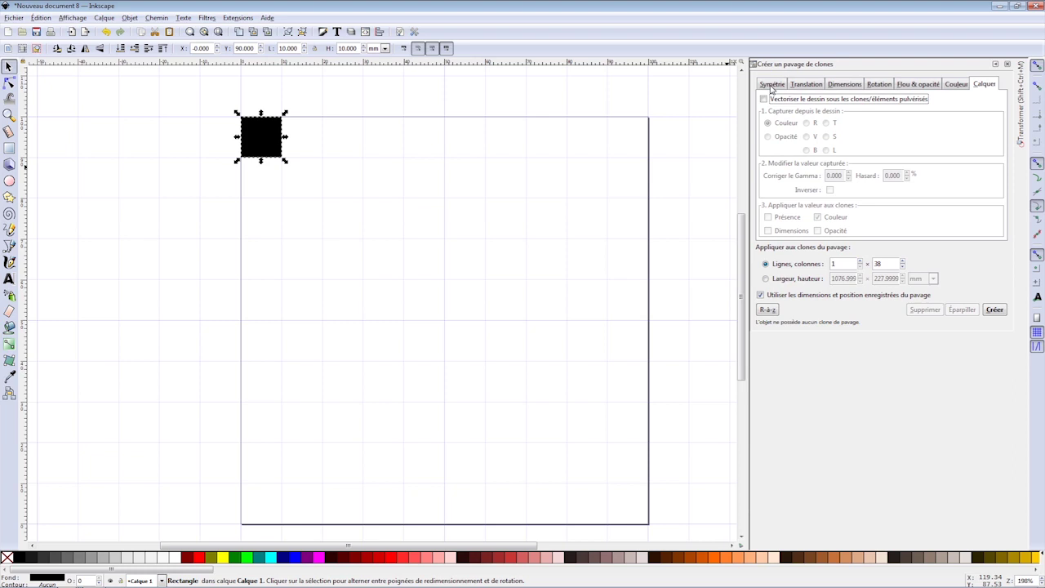
- Keep P1 translation symmetry and reset all tiling options to defaults (10 × 10)
click(771, 85)
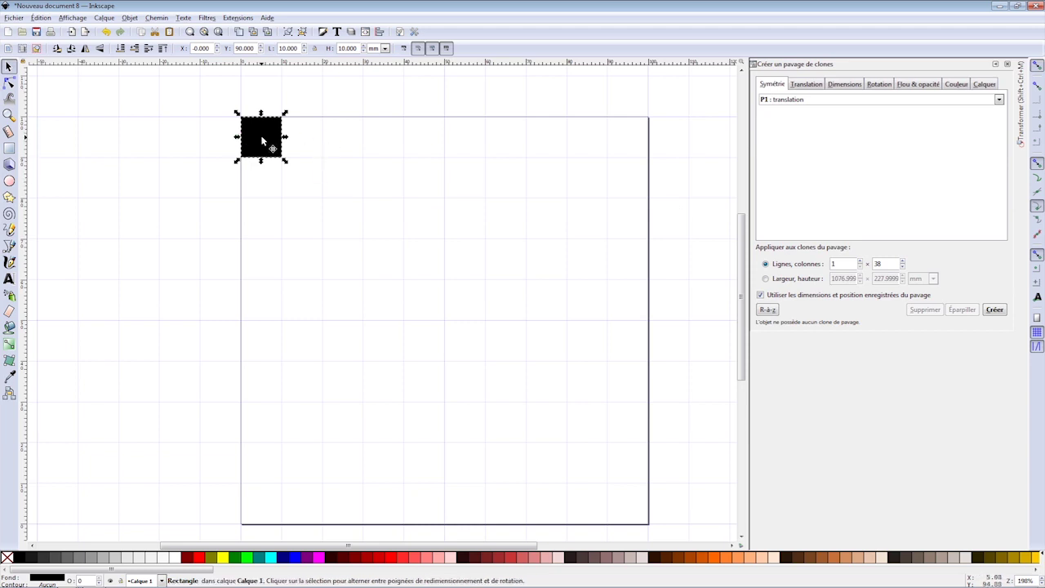
click(766, 87)
click(802, 101)
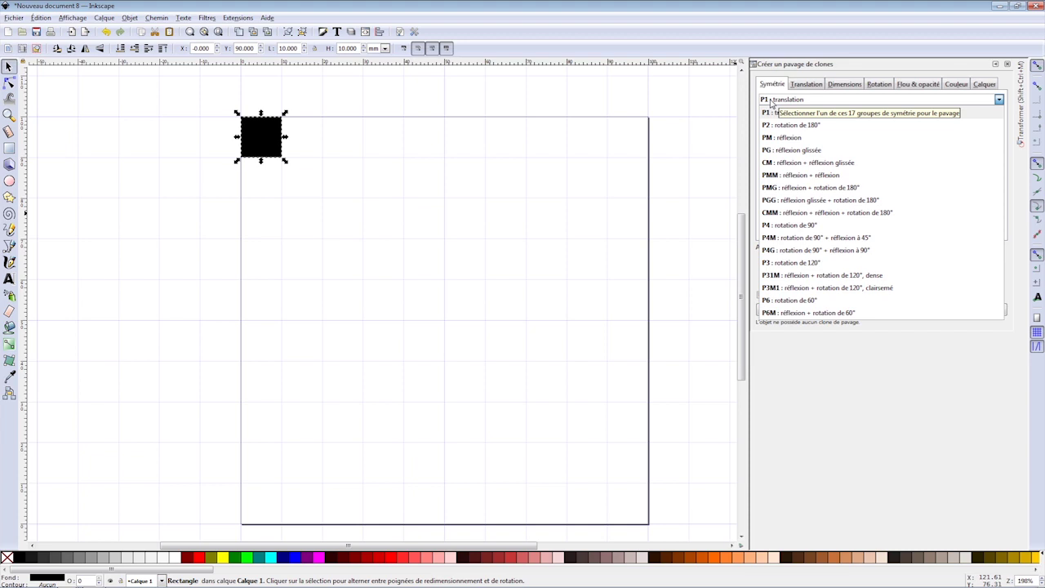
click(771, 103)
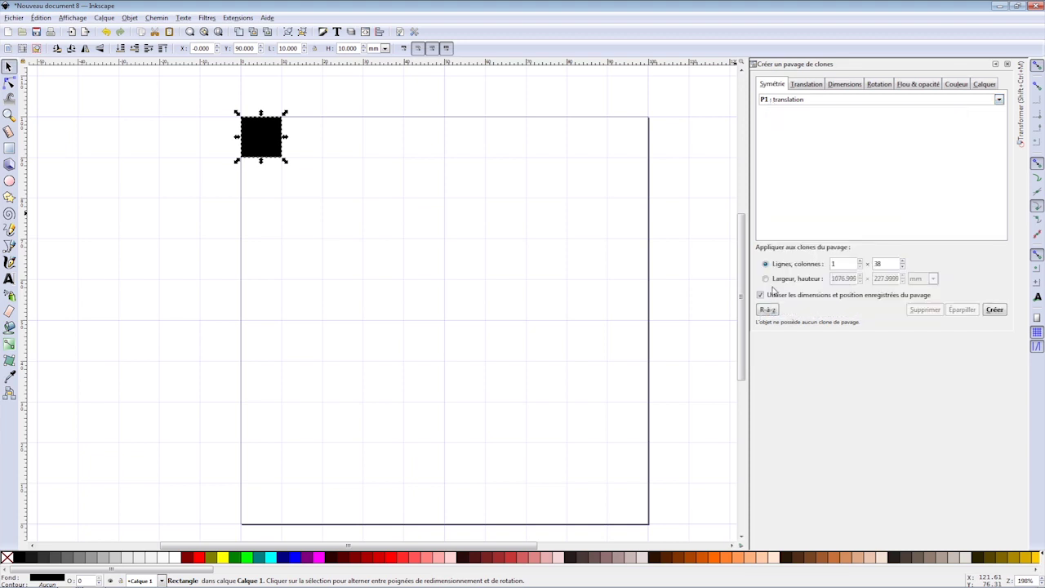
click(768, 311)
- Create 10 rows × 10 columns of tiled clones from the black square
drag(841, 263, 788, 263)
text(1)
text(10)
key(Tab)
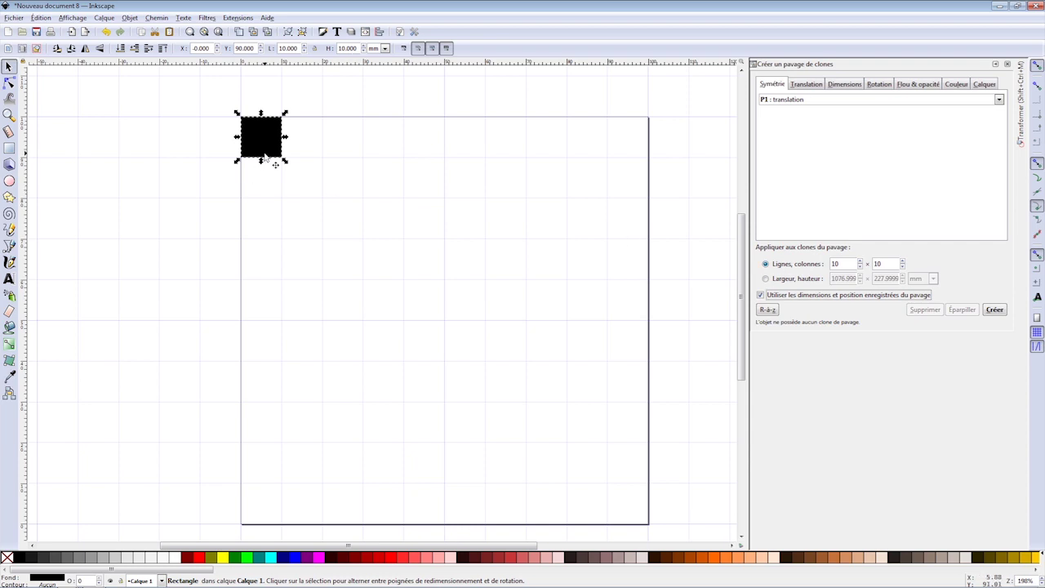
click(995, 310)
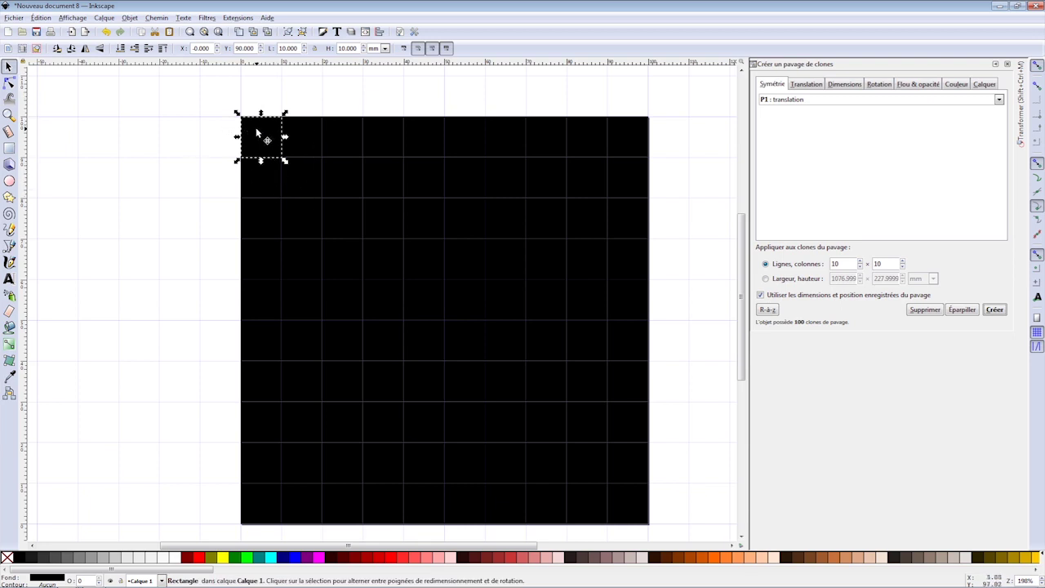
- Select the original square beneath the clones and nudge it left off the grid
click(205, 129)
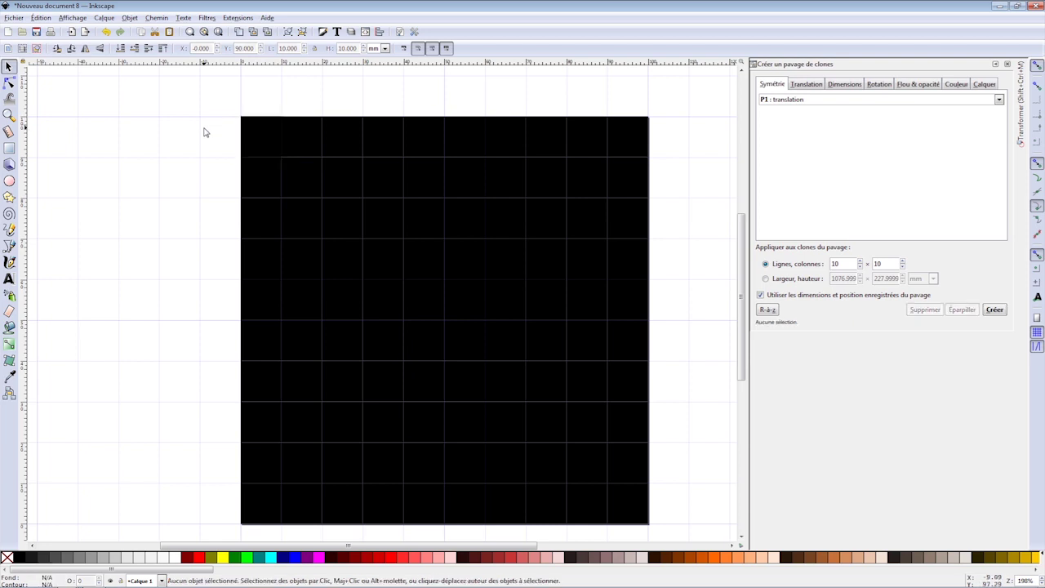
click(263, 141)
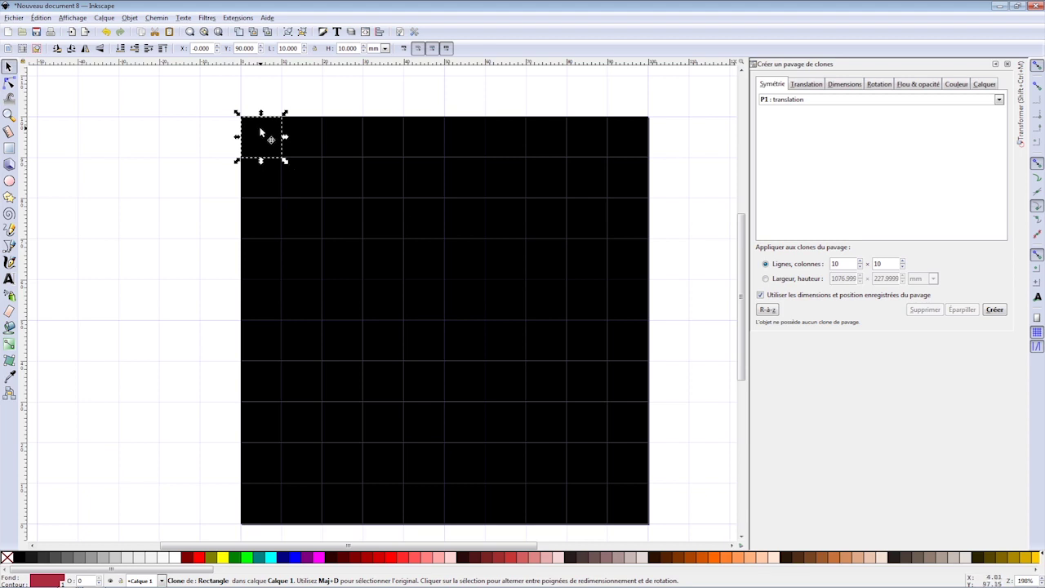
key(alt)
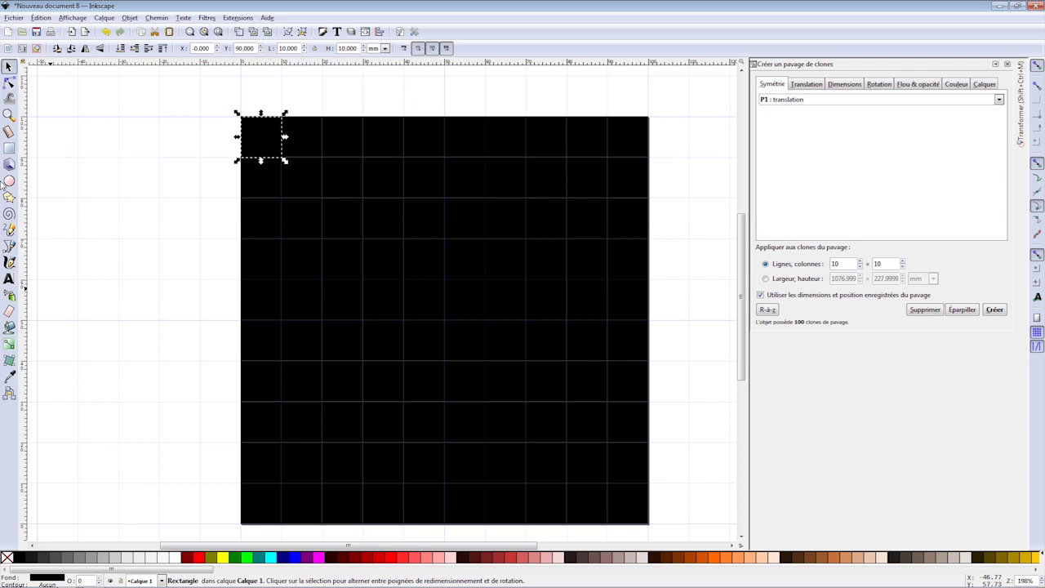
key(alt+Left)
key(alt+Left)
key(alt+Left)
key(alt+Left)
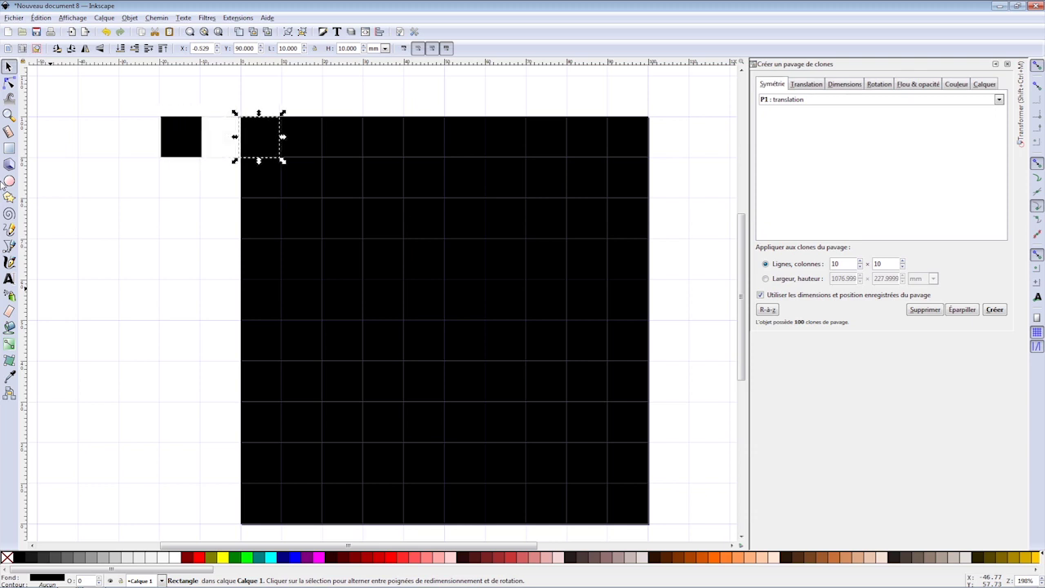
key(Left)
key(Left)
key(Left)
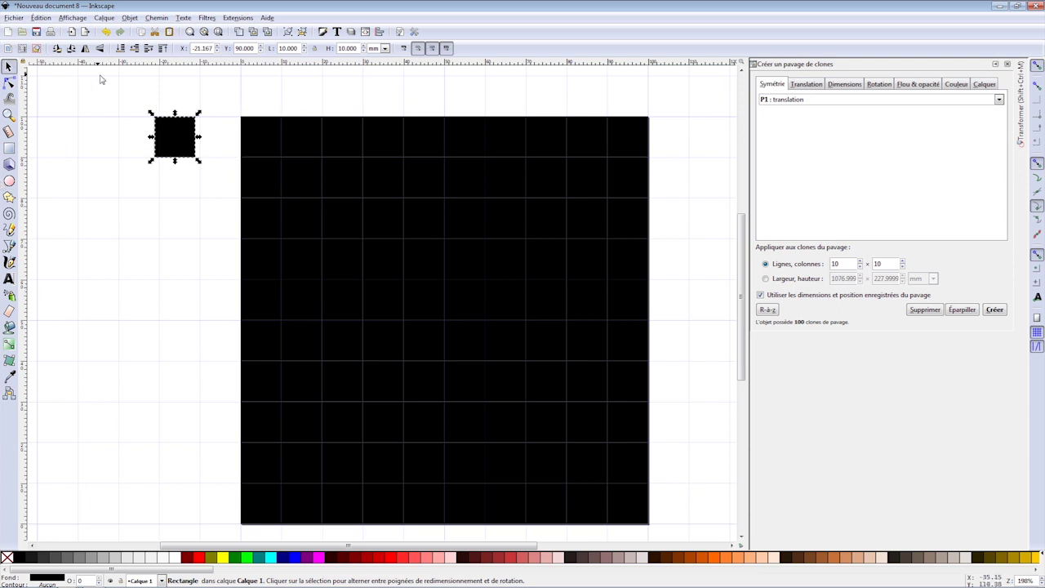
- Rotate the original square and give it a green linear gradient fill
click(174, 140)
drag(203, 119, 212, 144)
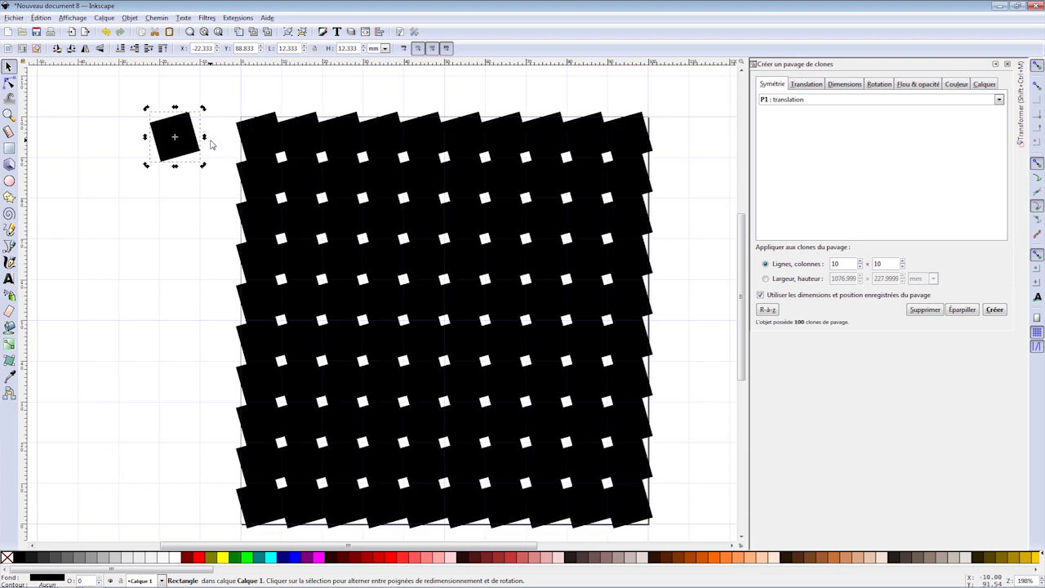
click(248, 558)
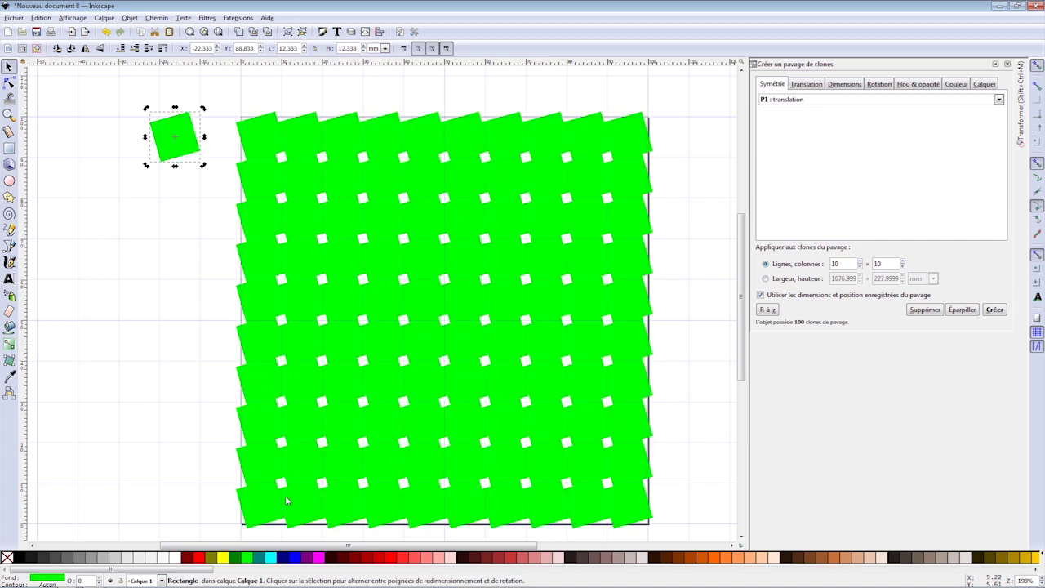
click(324, 33)
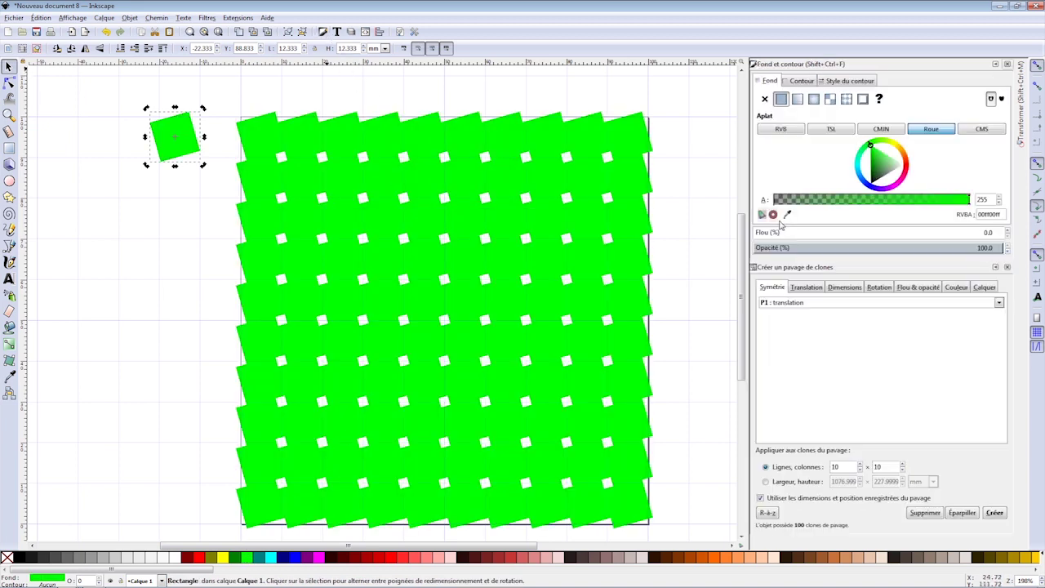
click(814, 99)
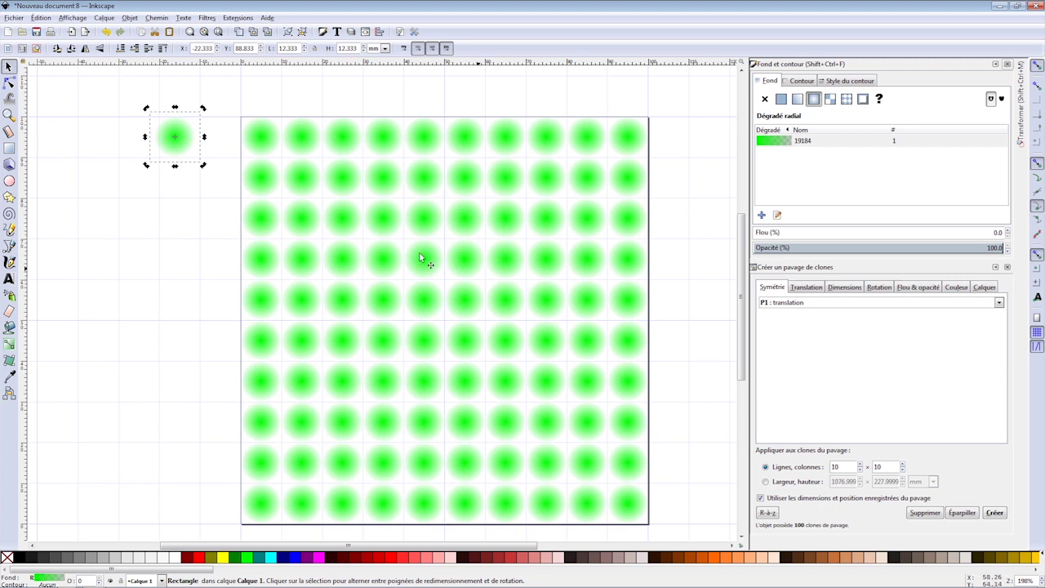
click(798, 99)
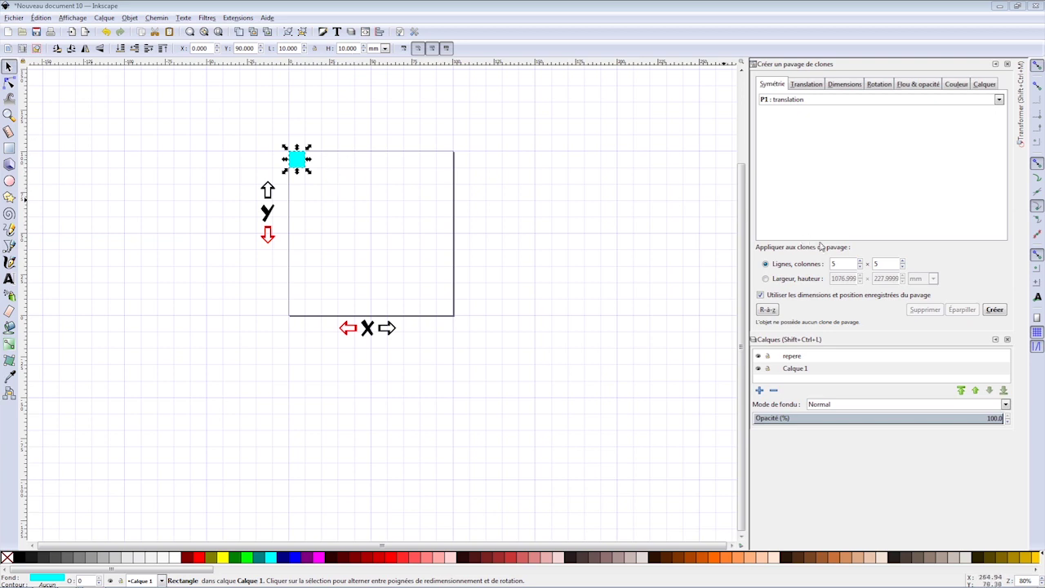
- Create a 3-row × 1-column set of clones from the cyan square
double_click(831, 264)
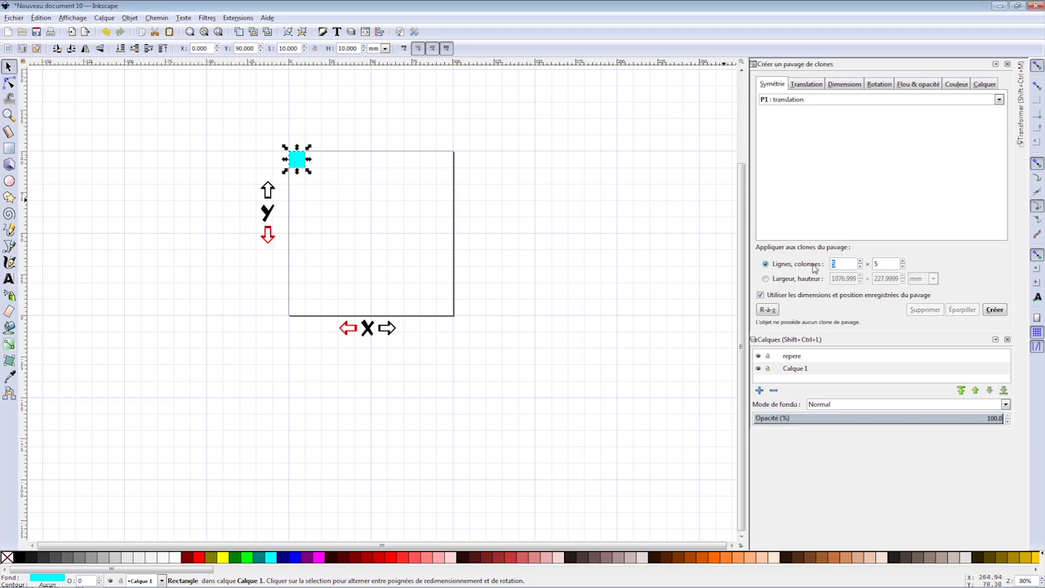
text(31)
key(Tab)
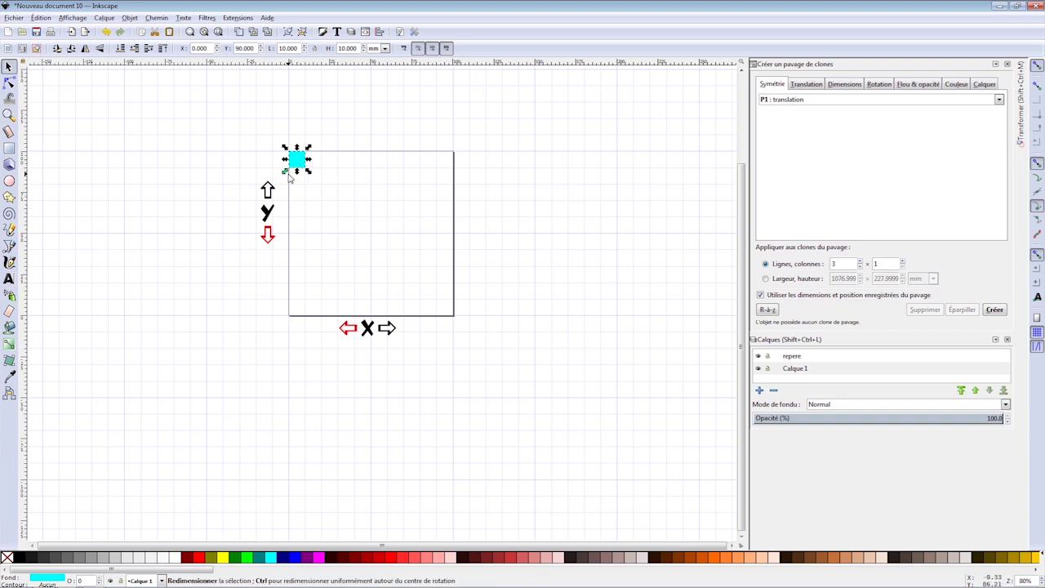
scroll(286, 176, up, 2)
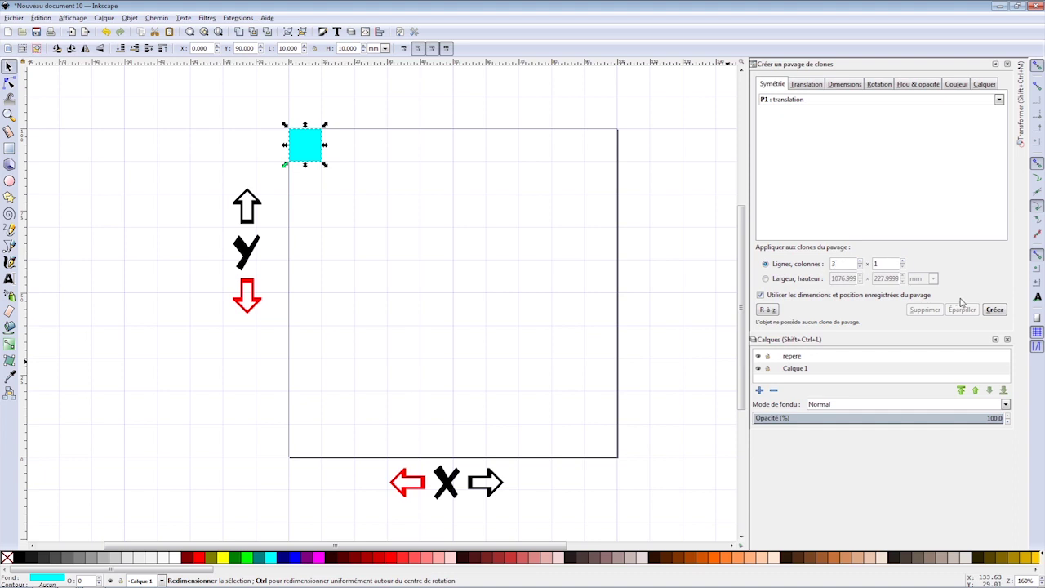
click(995, 310)
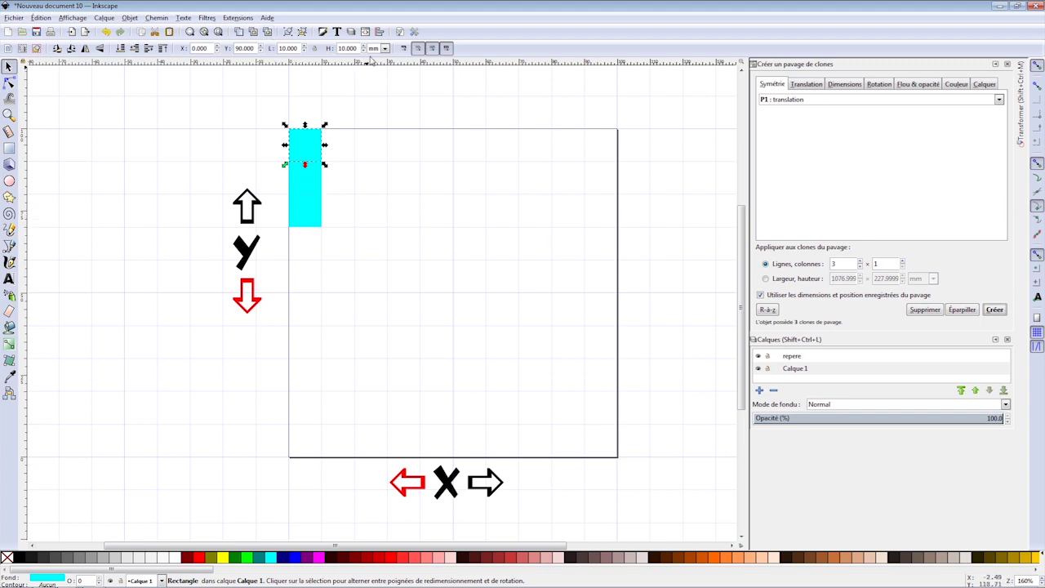
- Set Shift Y per row to 50%, test-create the clones, then delete them
click(806, 85)
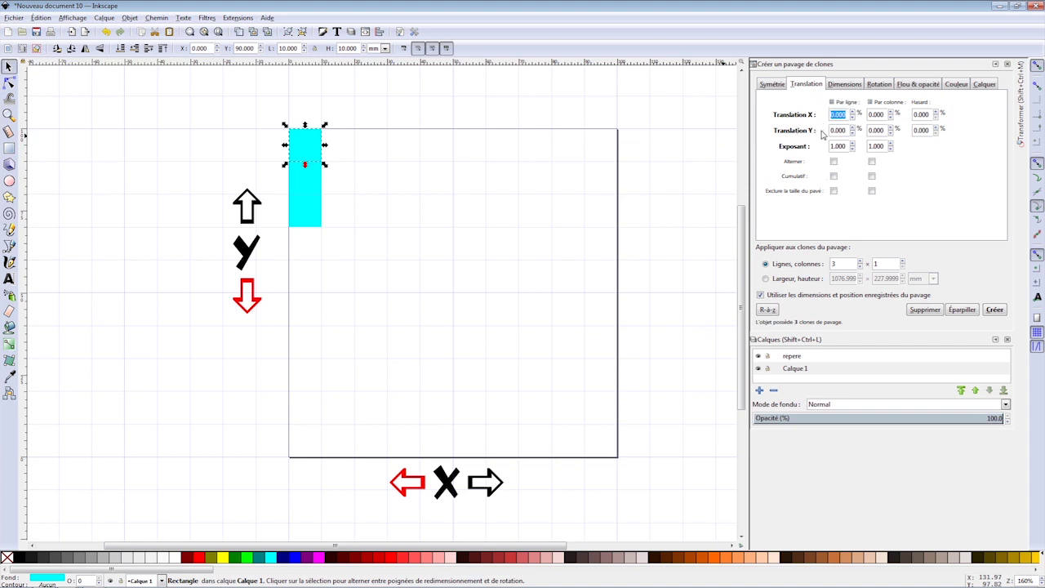
double_click(848, 131)
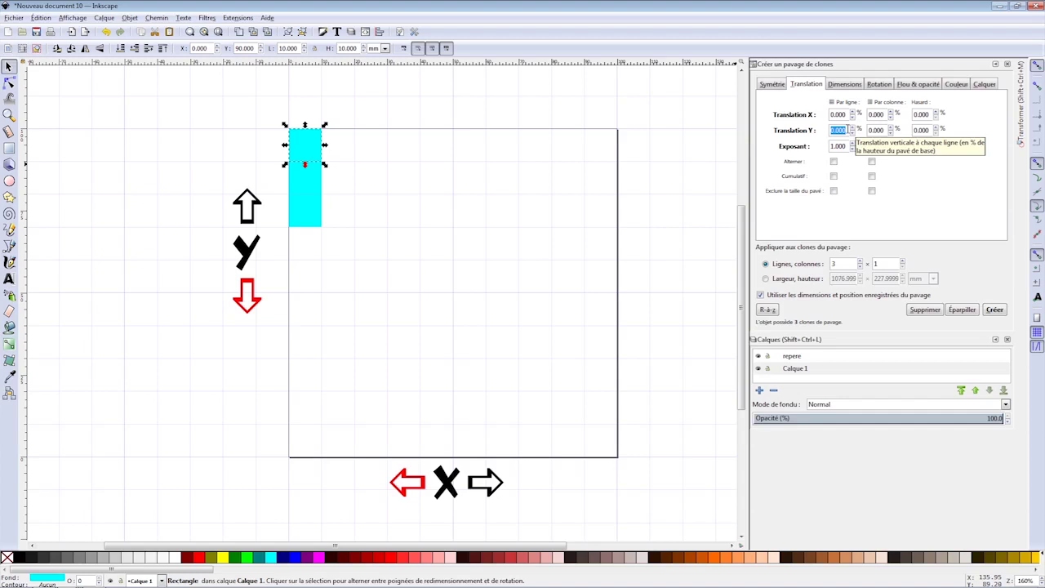
text(50)
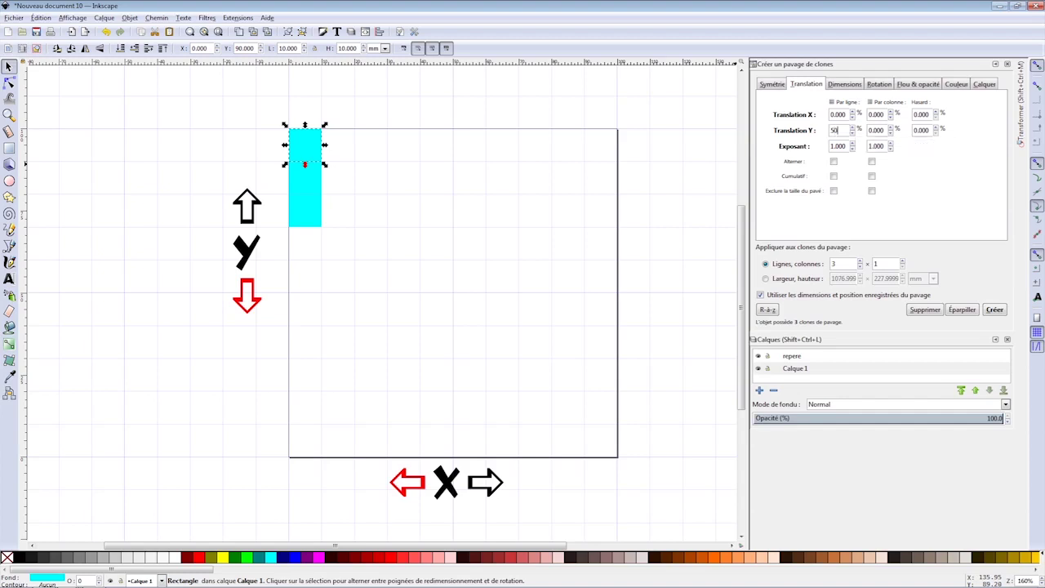
key(Tab)
click(926, 310)
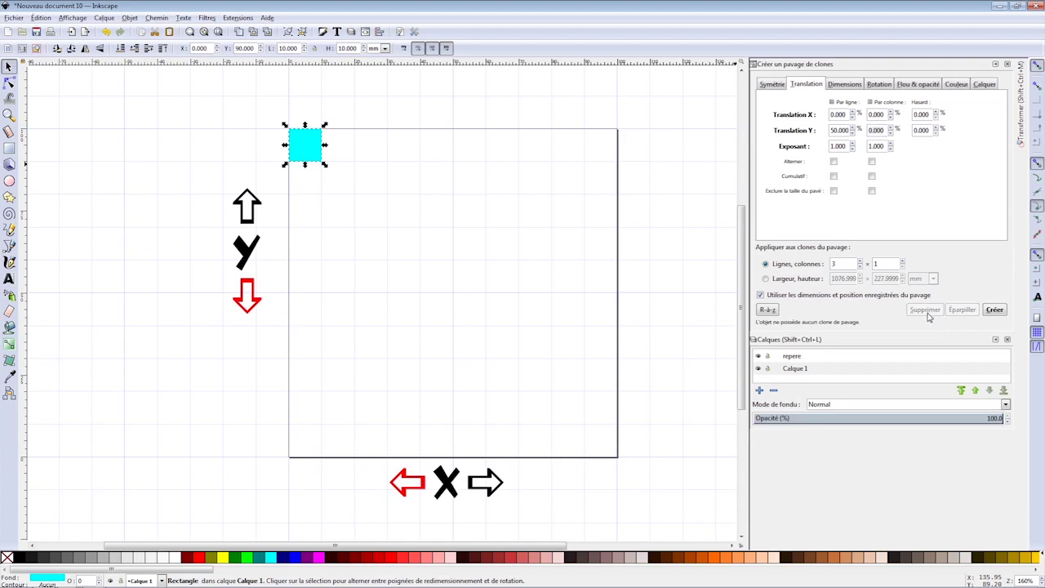
click(1001, 313)
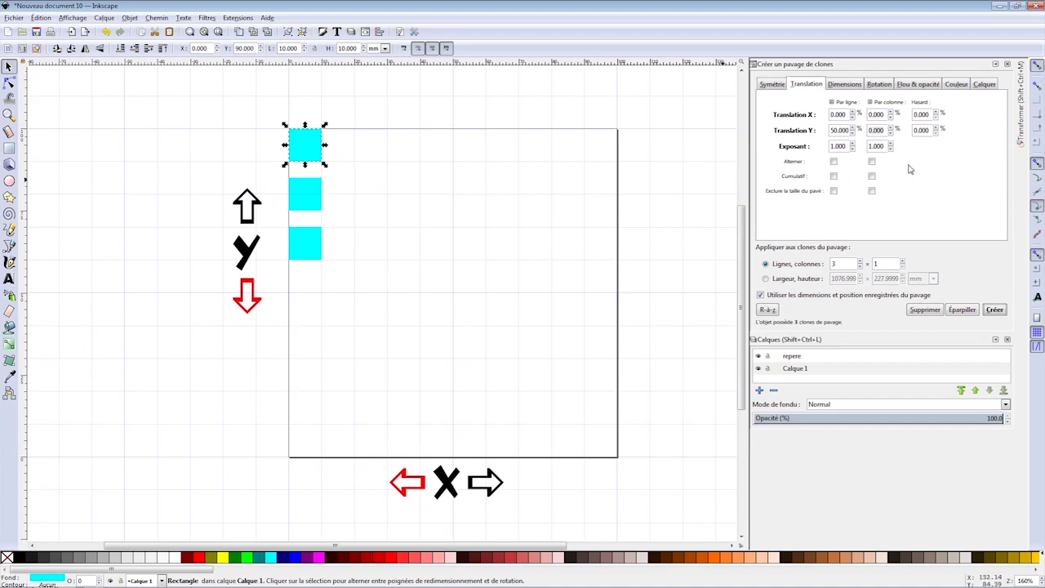
click(923, 310)
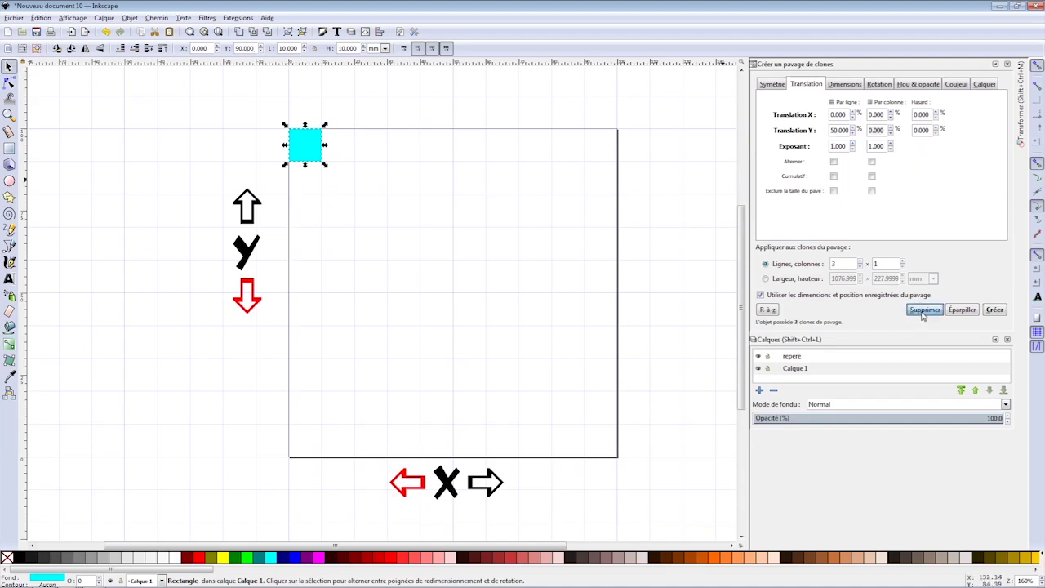
- Try a 25% vertical shift per row and create the clones
double_click(840, 131)
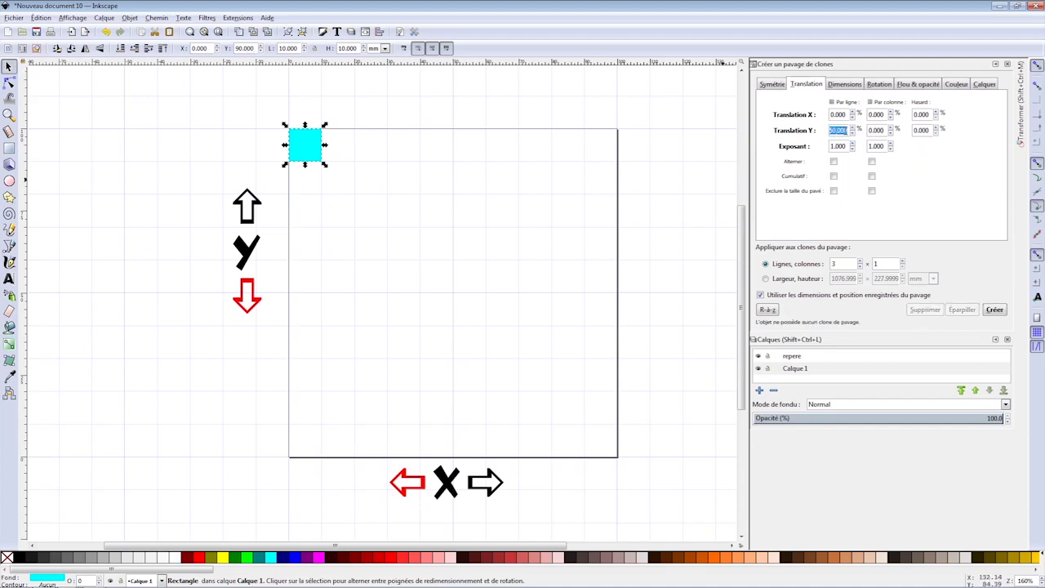
text(25)
click(995, 310)
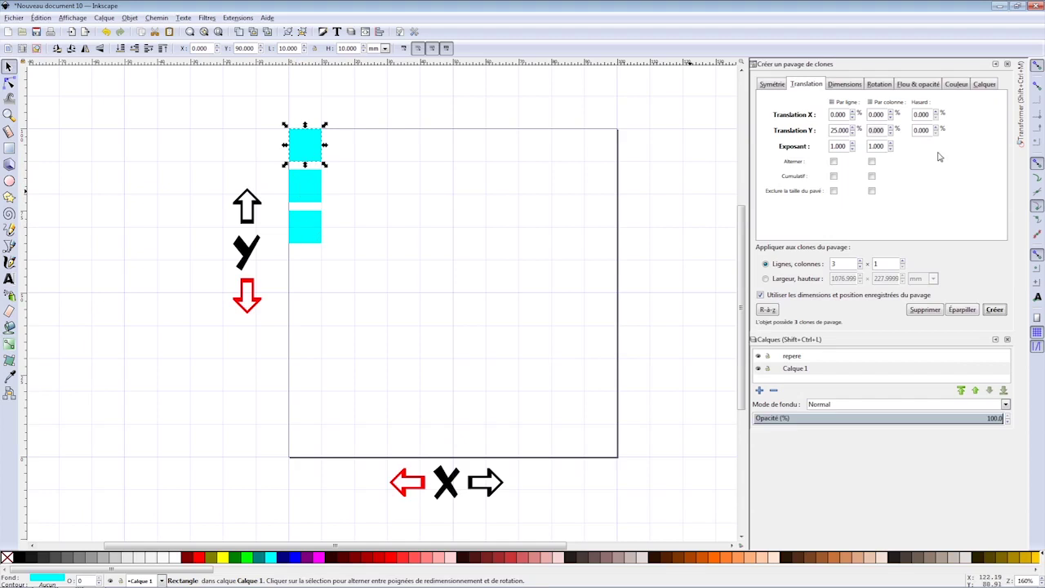
- Change the vertical shift per row to 100% and recreate the three clones
double_click(843, 129)
text(100)
key(Tab)
click(939, 313)
click(995, 315)
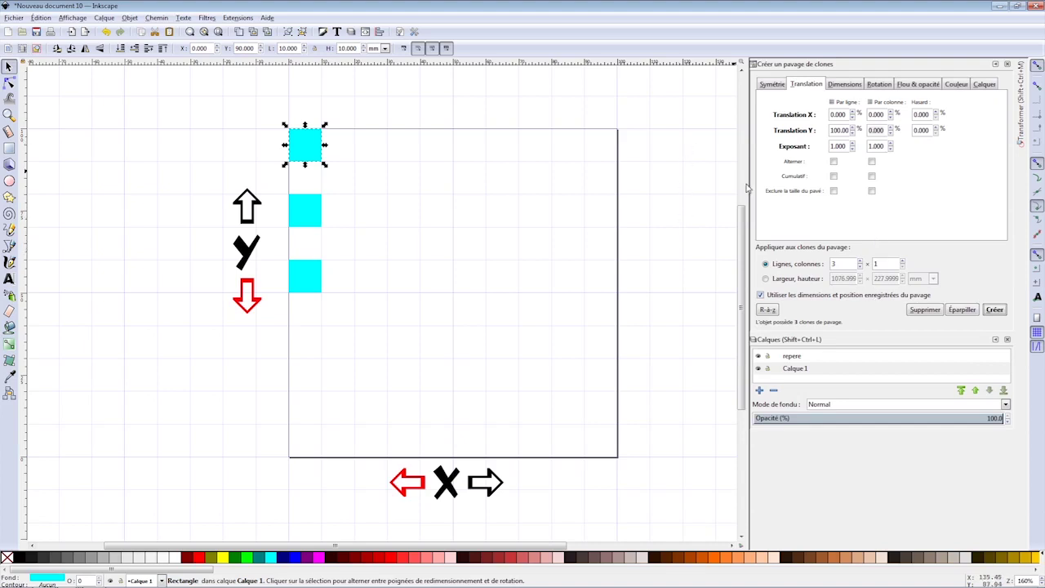
- Set the per-column horizontal shift to 100% so the clone columns sit apart
click(902, 261)
click(995, 309)
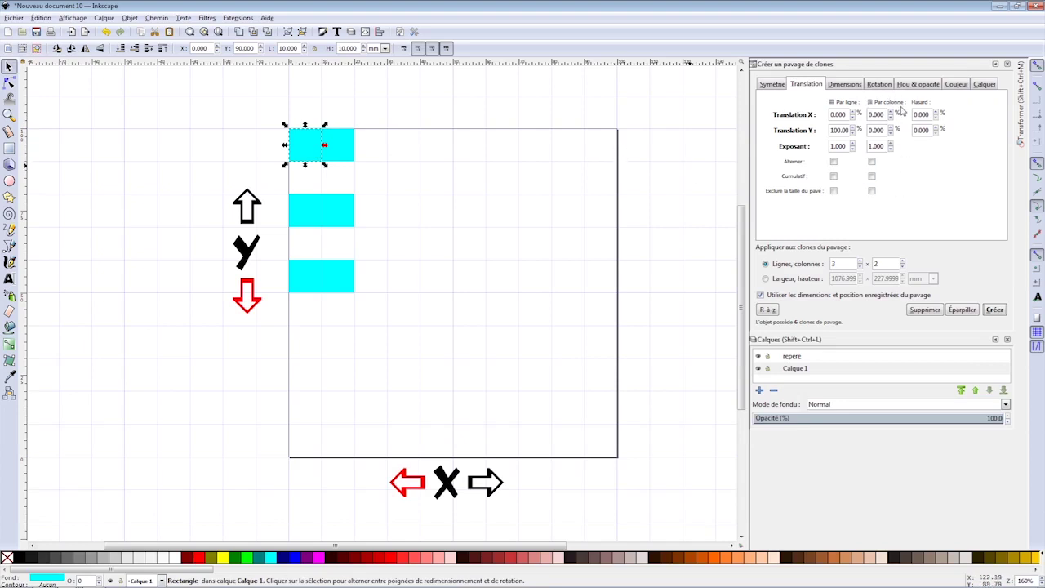
double_click(872, 115)
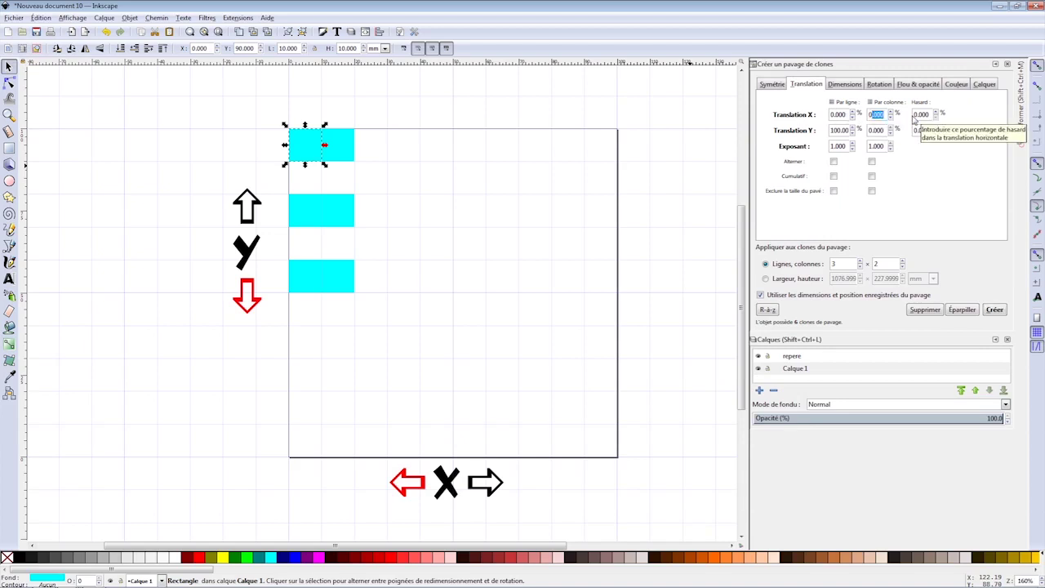
key(BackSpace)
text(100)
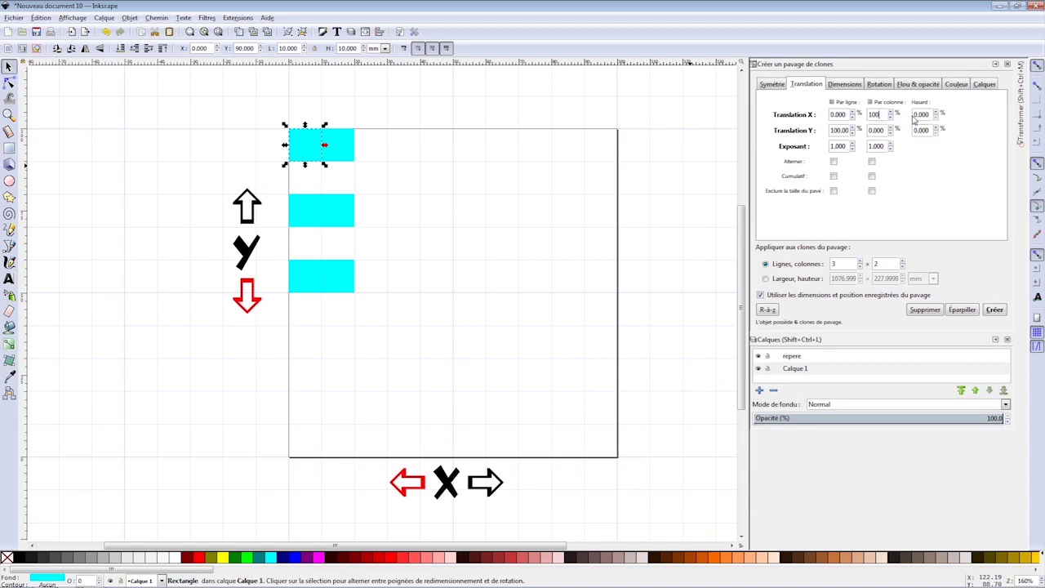
key(Tab)
click(996, 310)
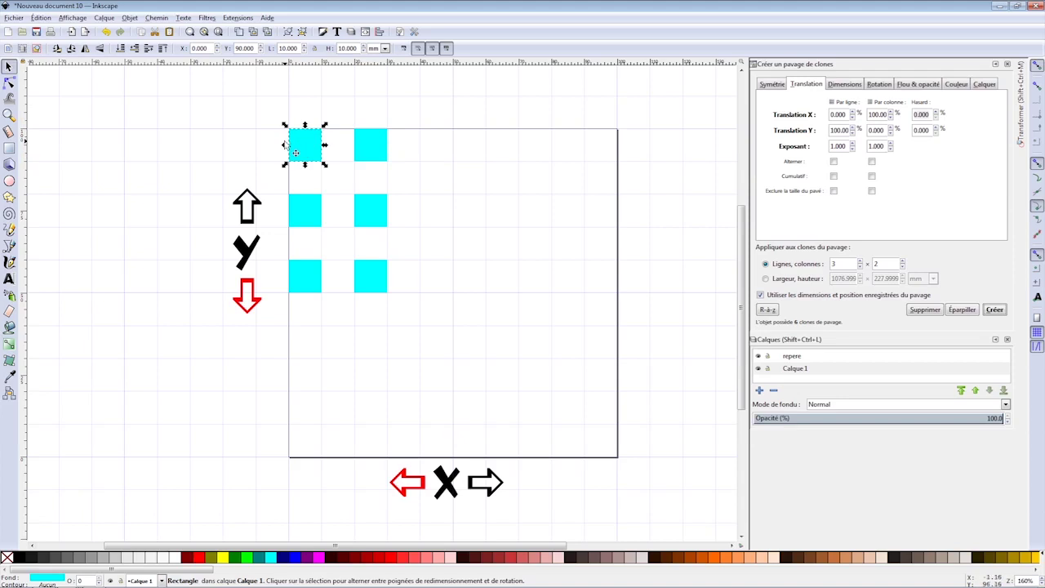
- Enlarge the tiling to 5 rows by 5 columns and recreate the clones
click(903, 262)
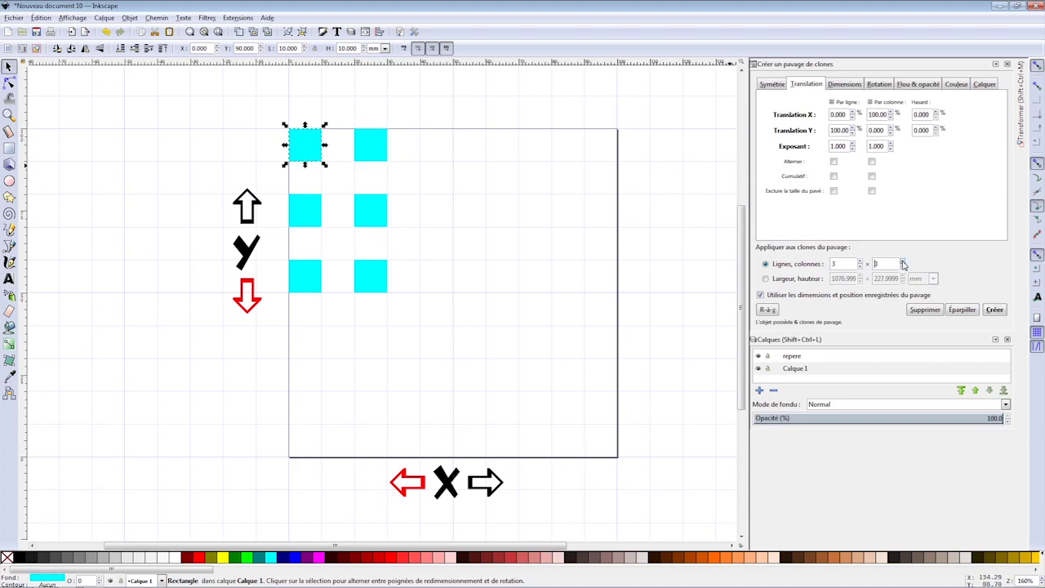
click(860, 262)
click(995, 309)
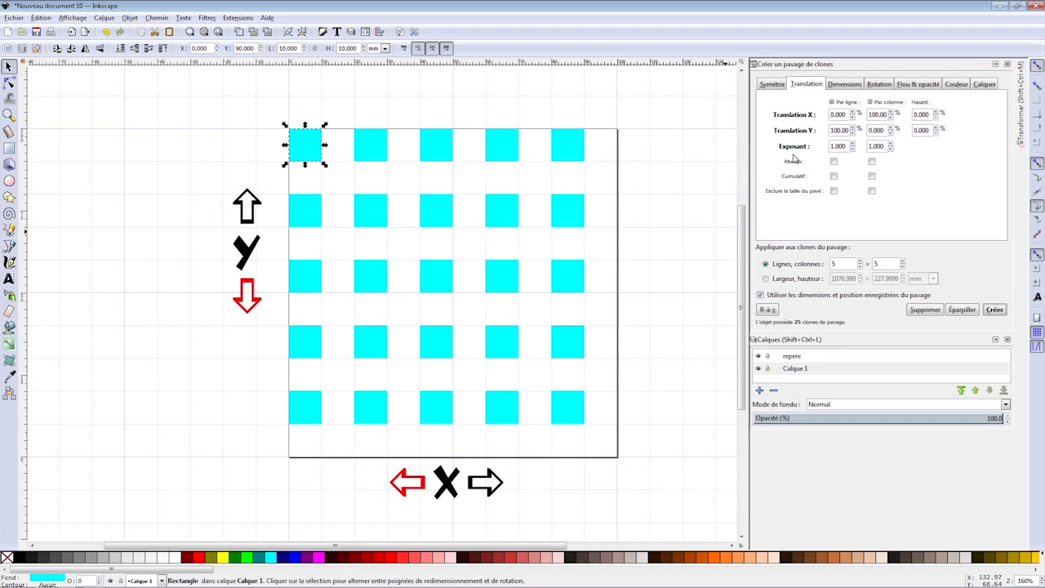
- Tick Cumulatif for per-row and per-column shifts, then delete and recreate the 25 clones
click(834, 176)
click(871, 176)
click(929, 312)
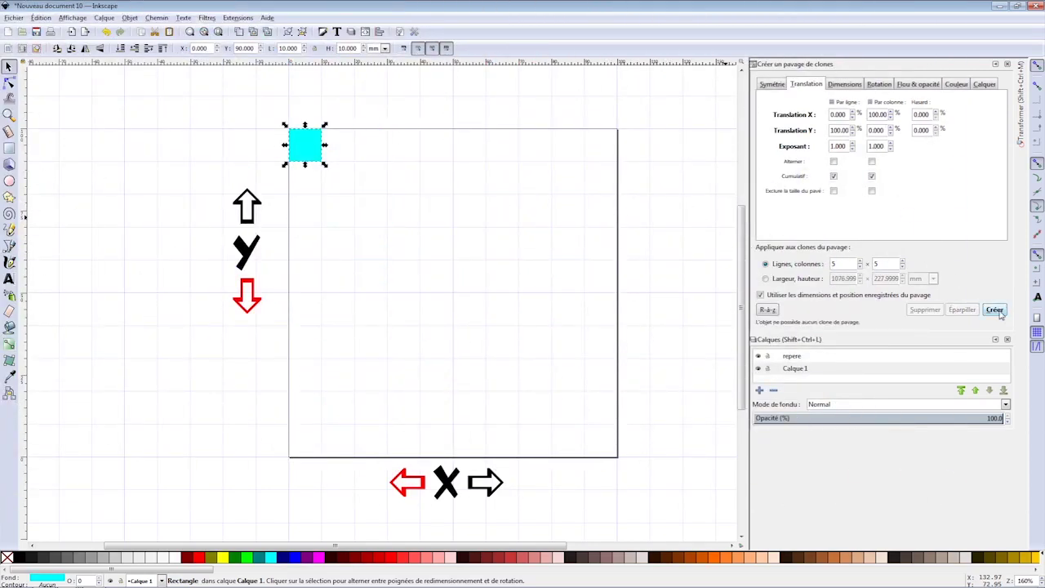
click(999, 313)
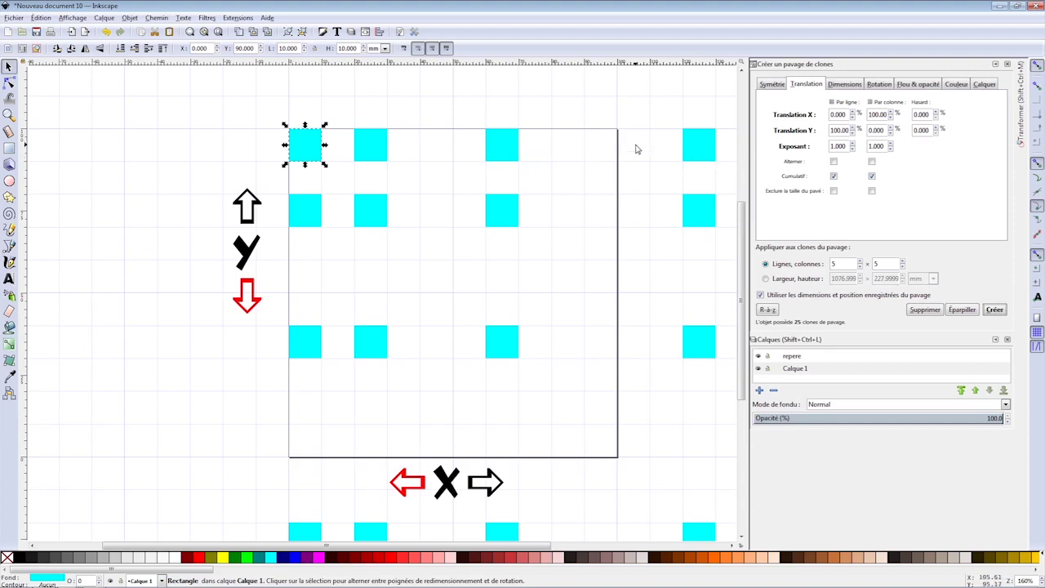
- Untick both shift Cumulatif boxes and rebuild the 25 clones as an evenly spaced grid
scroll(636, 148, down, 3)
scroll(652, 197, down, 1)
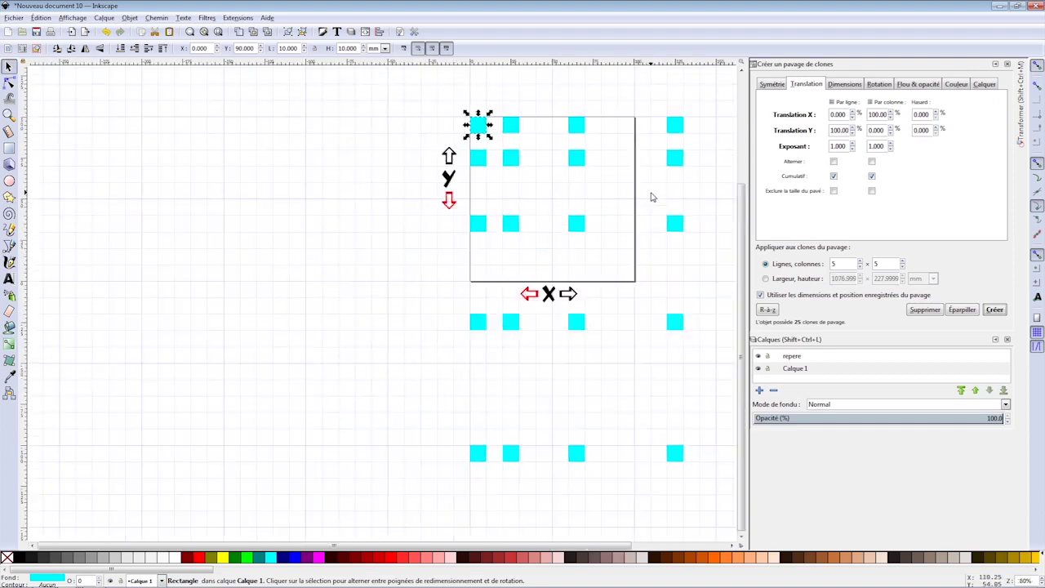
scroll(645, 197, down, 1)
scroll(382, 182, down, 1)
scroll(383, 182, down, 1)
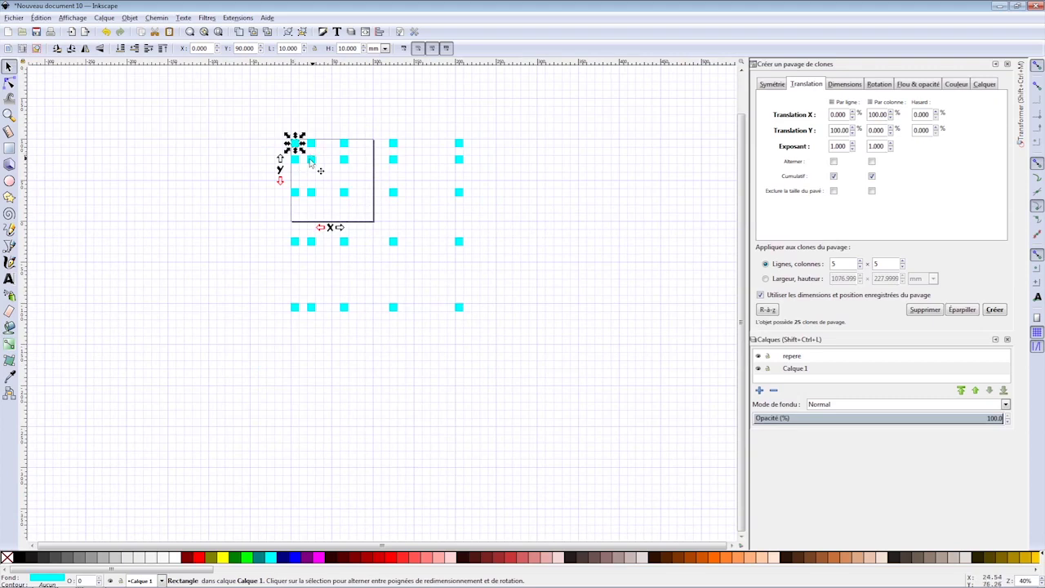
scroll(297, 164, up, 1)
scroll(298, 165, up, 1)
scroll(300, 166, down, 2)
scroll(302, 168, up, 2)
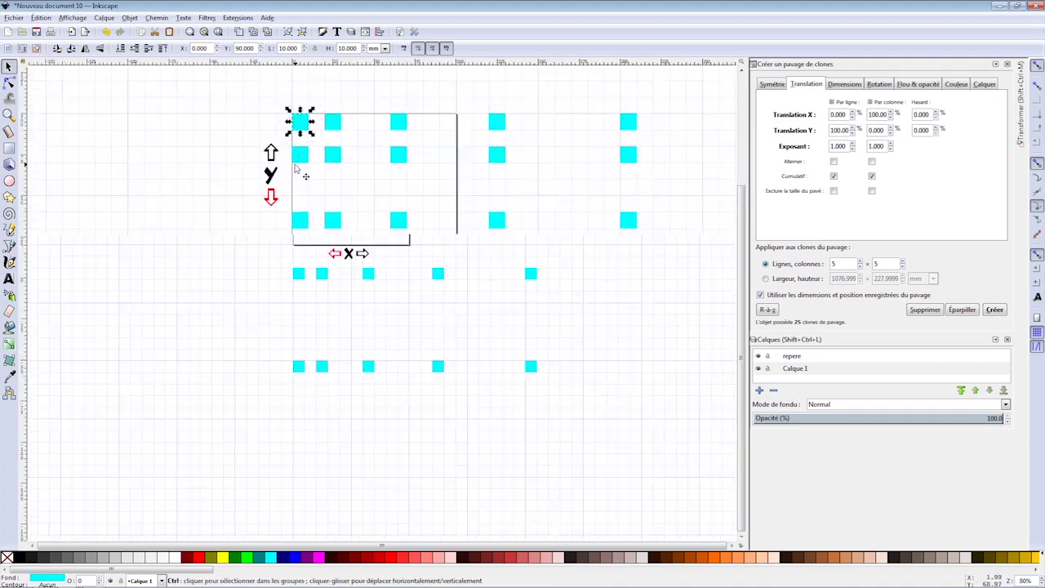
scroll(302, 167, up, 1)
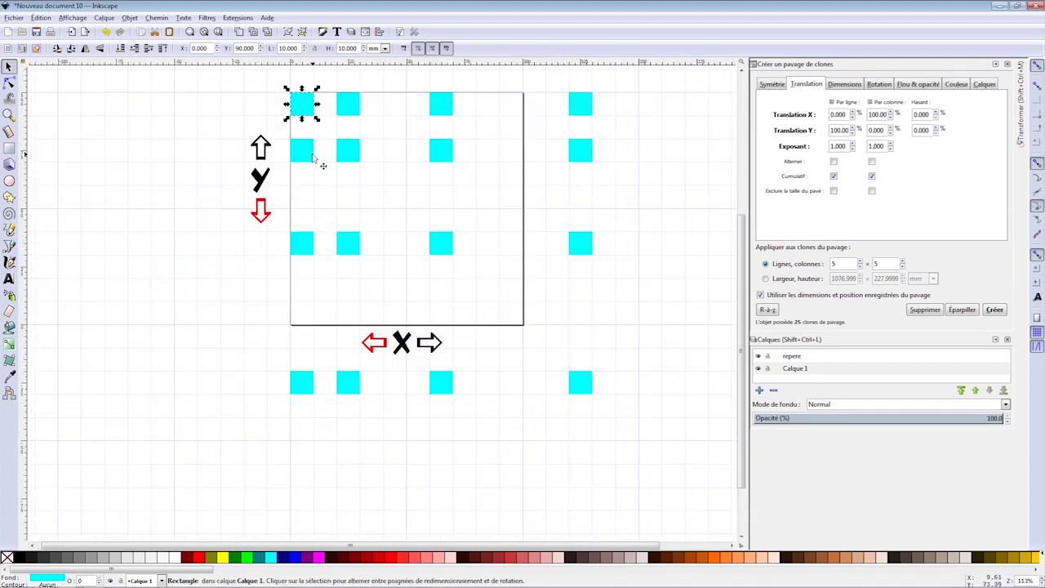
click(871, 176)
click(834, 176)
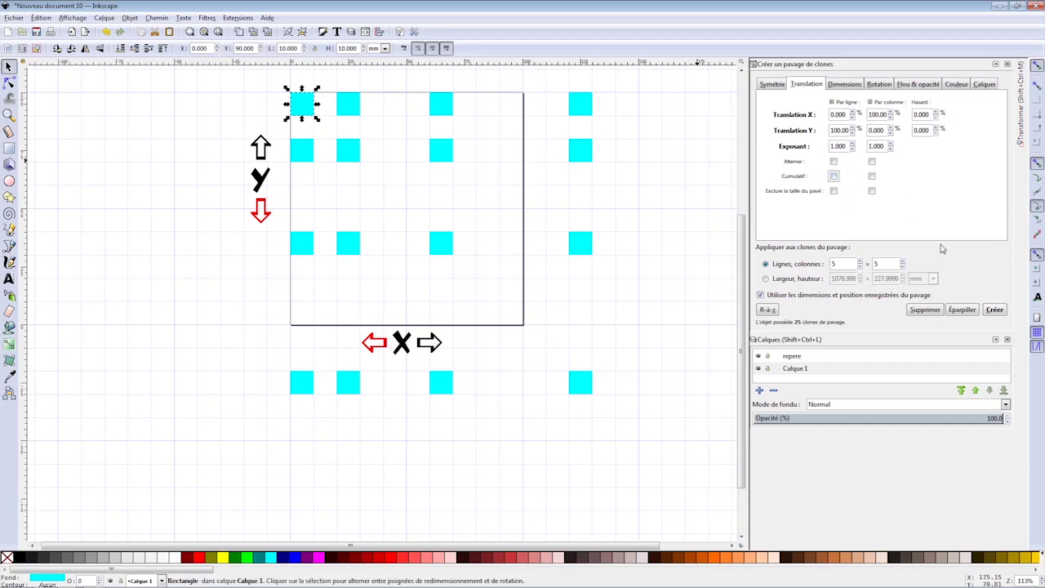
click(925, 310)
click(994, 310)
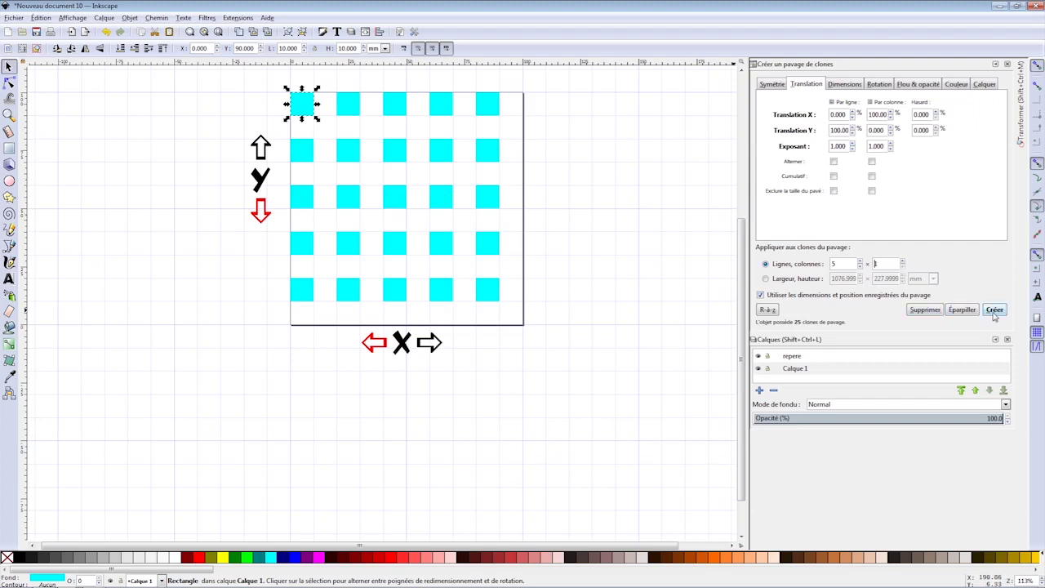
- Recreate the tiling as a single column of five with 100% horizontal shift per row
click(925, 310)
click(995, 309)
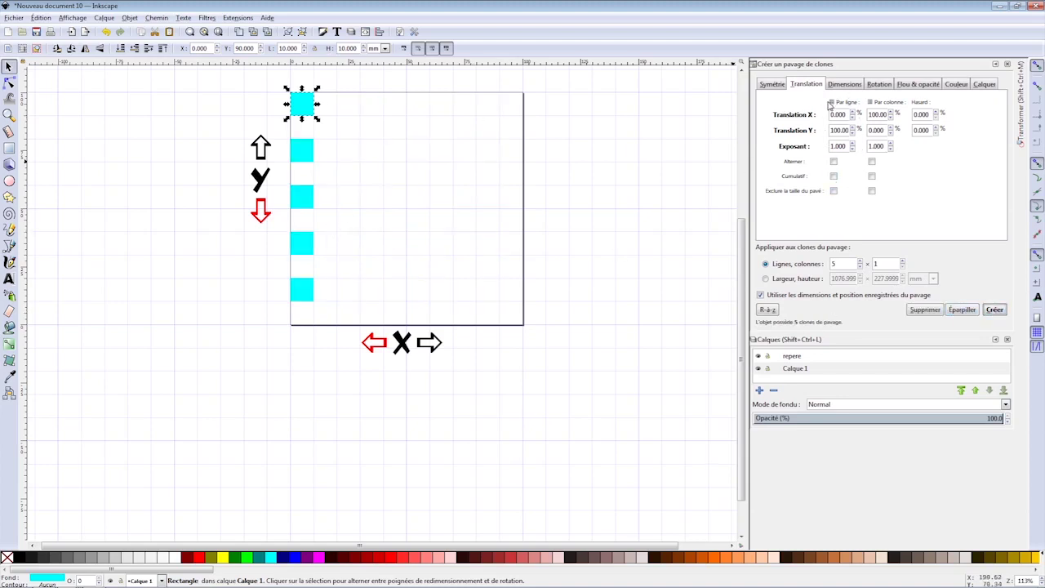
click(839, 114)
text(1)
key(Tab)
click(995, 310)
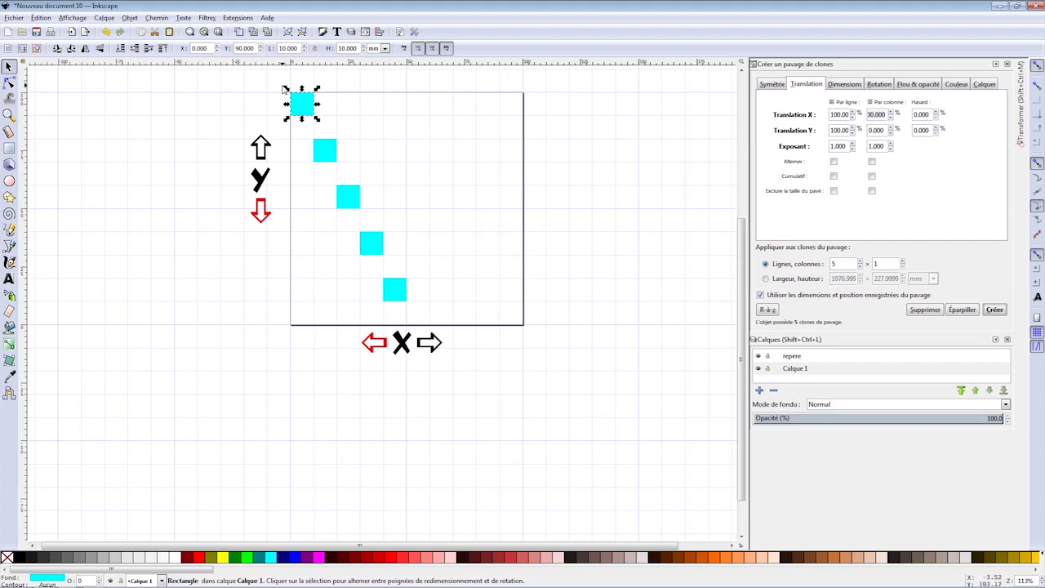
- Raise the per-row horizontal shift to 200% and rebuild the wider diagonal
double_click(844, 116)
text(200)
key(Tab)
click(931, 311)
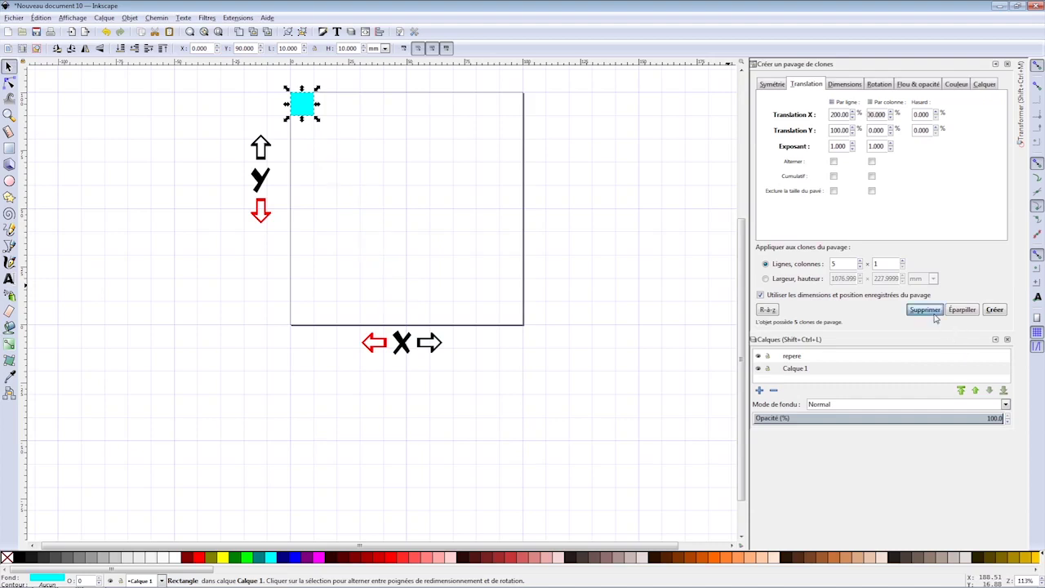
click(995, 311)
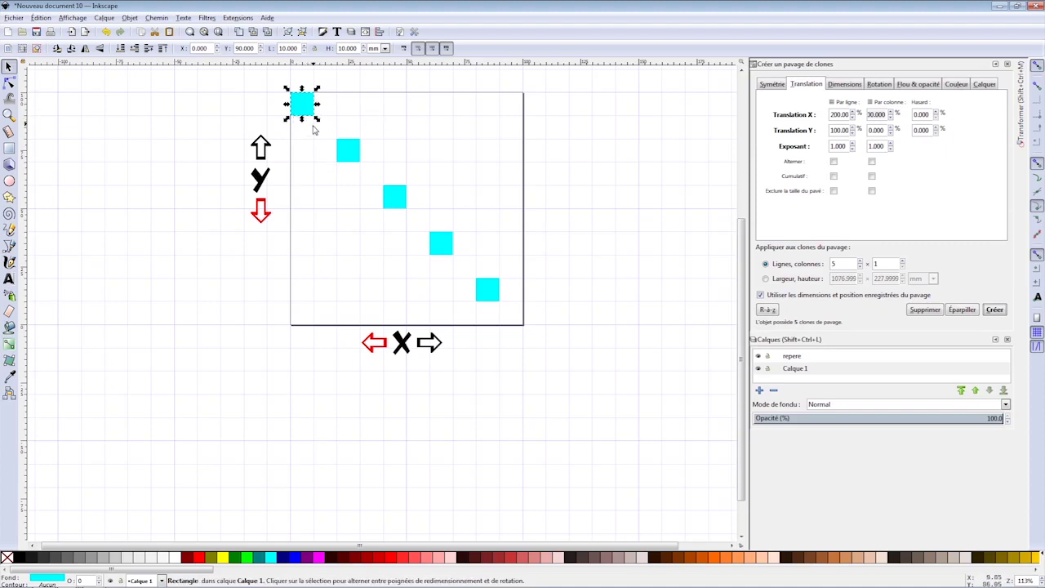
- Increase the columns and regenerate the cyan clones as a 6×6 grid of 36
click(903, 261)
click(925, 310)
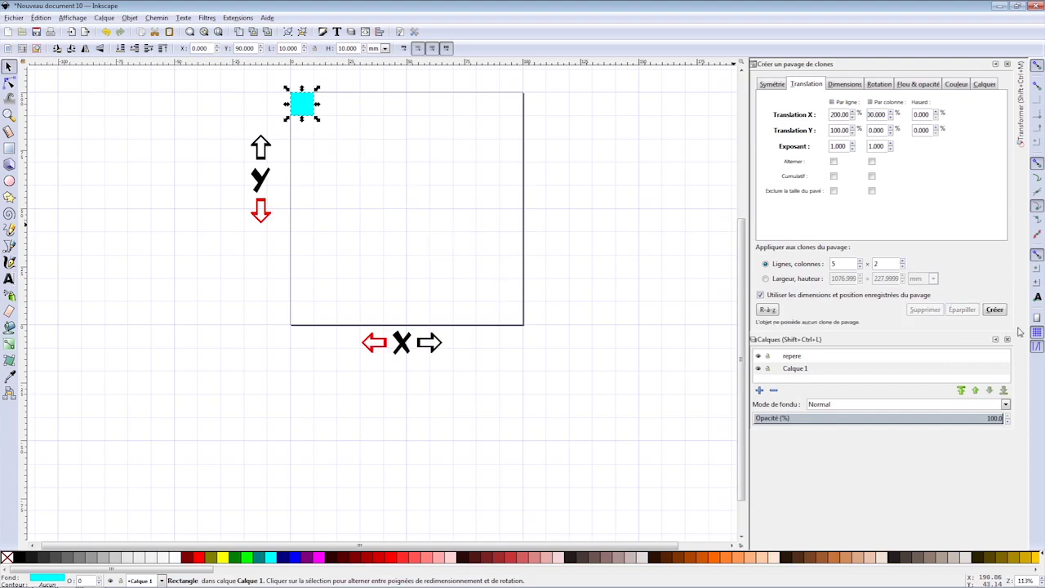
click(994, 310)
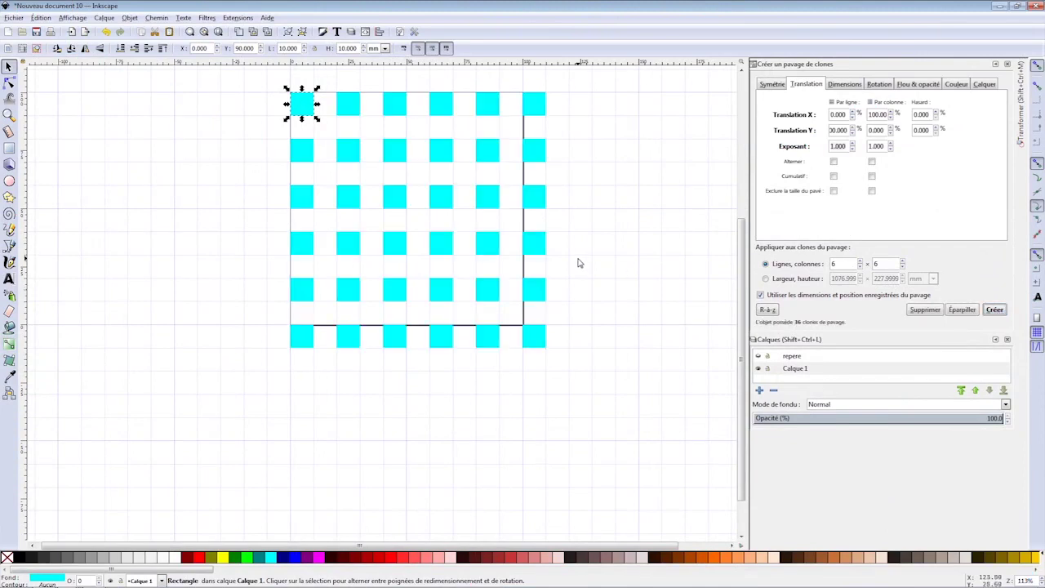
click(845, 87)
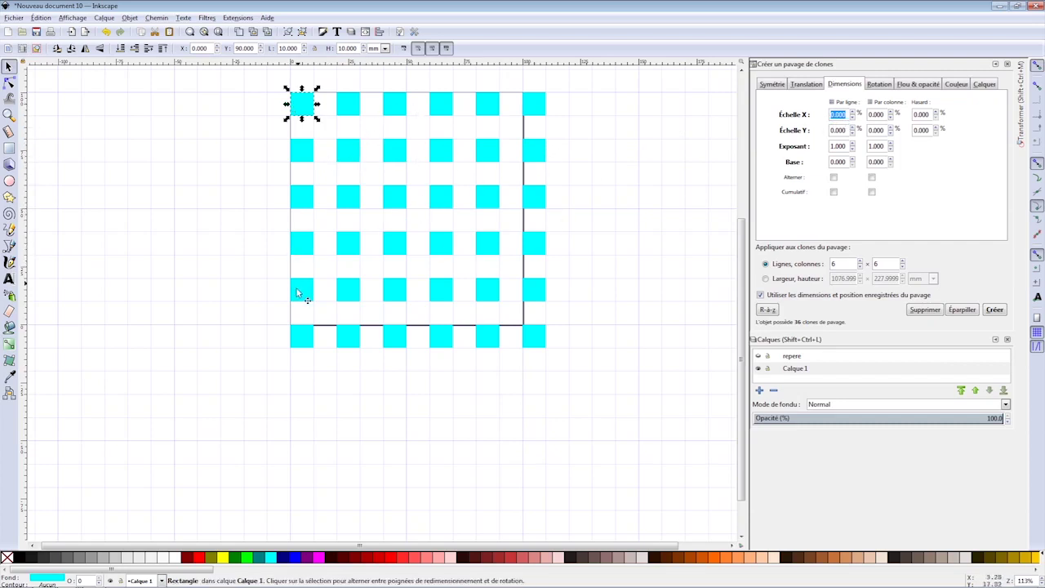
- Show the guide-arrow layer and recreate the clones with 10% horizontal scale per row
click(758, 357)
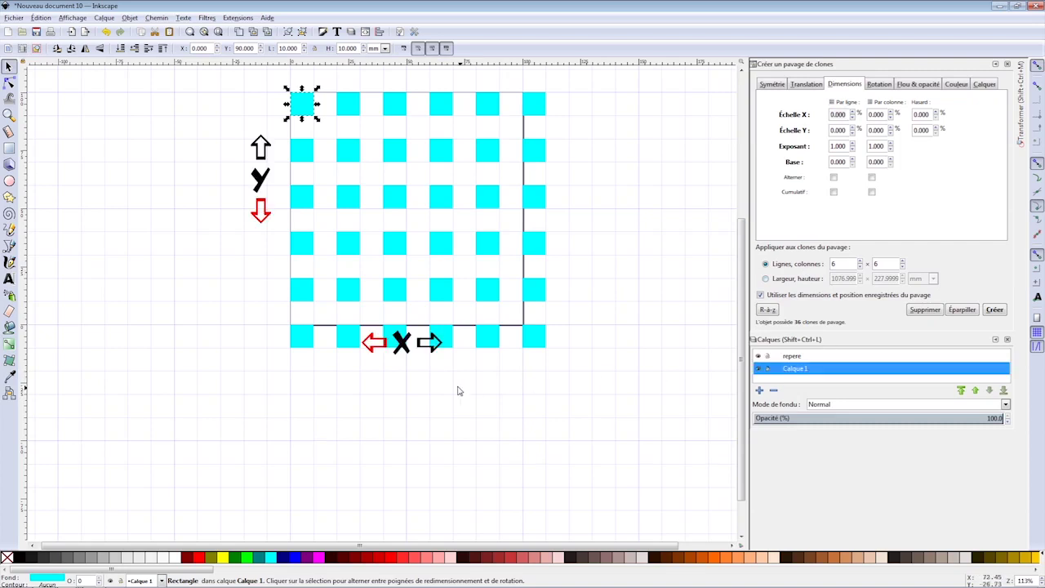
click(847, 114)
text(10)
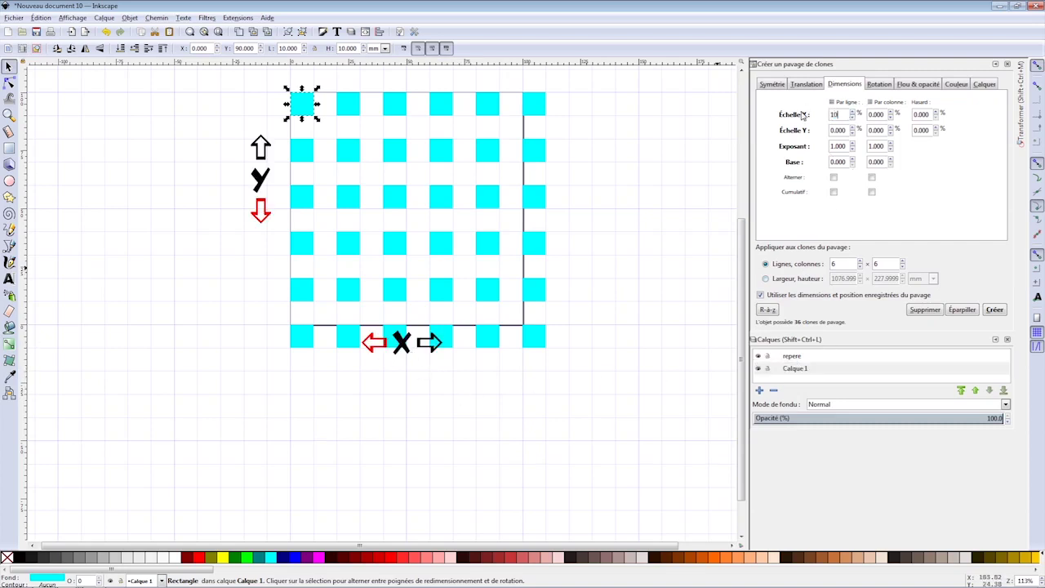
key(Tab)
click(991, 310)
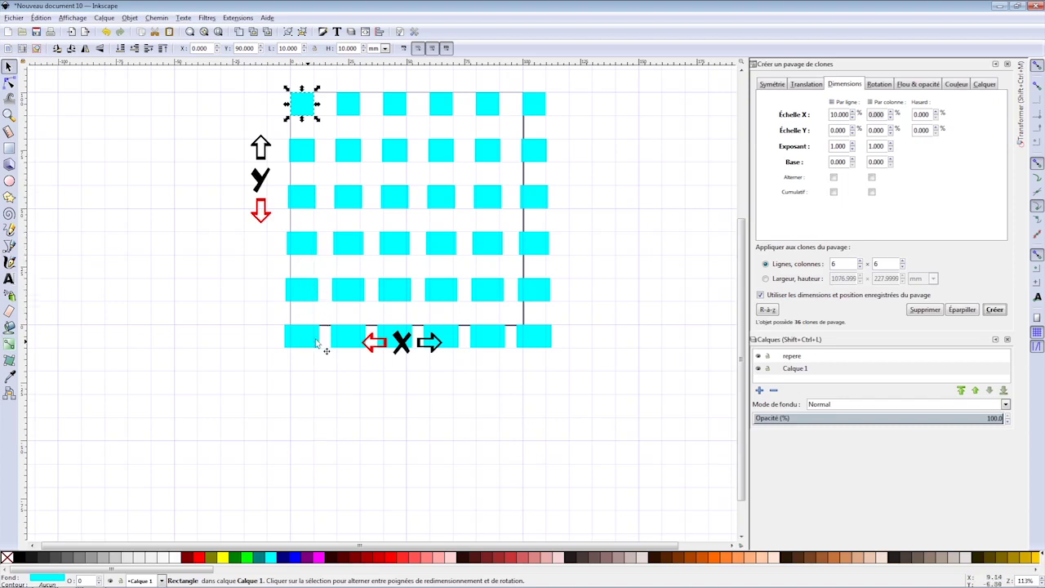
- Try cumulative per-row scaling, then switch it off and delete all clones
click(834, 192)
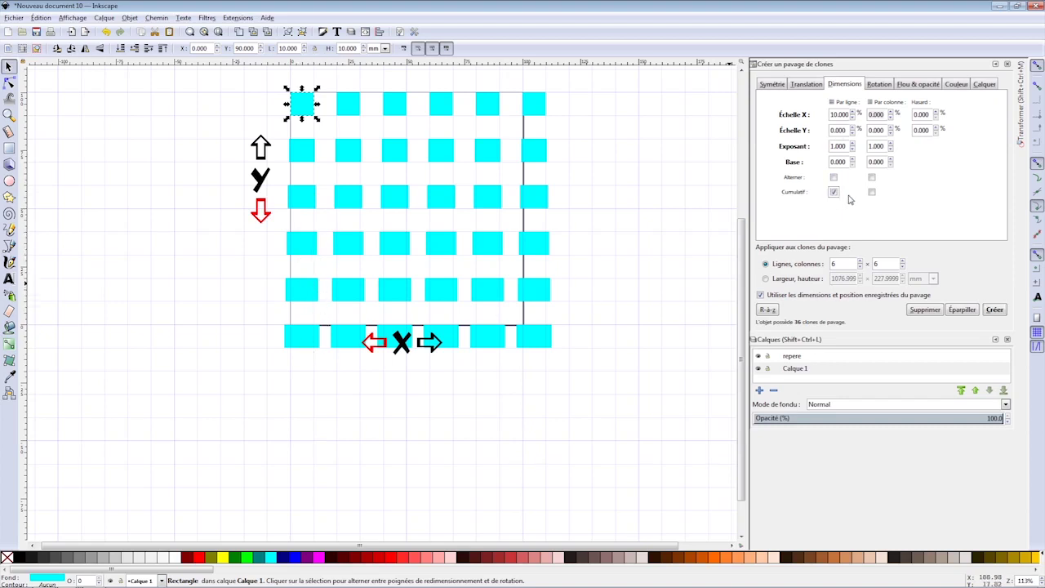
click(926, 310)
click(995, 310)
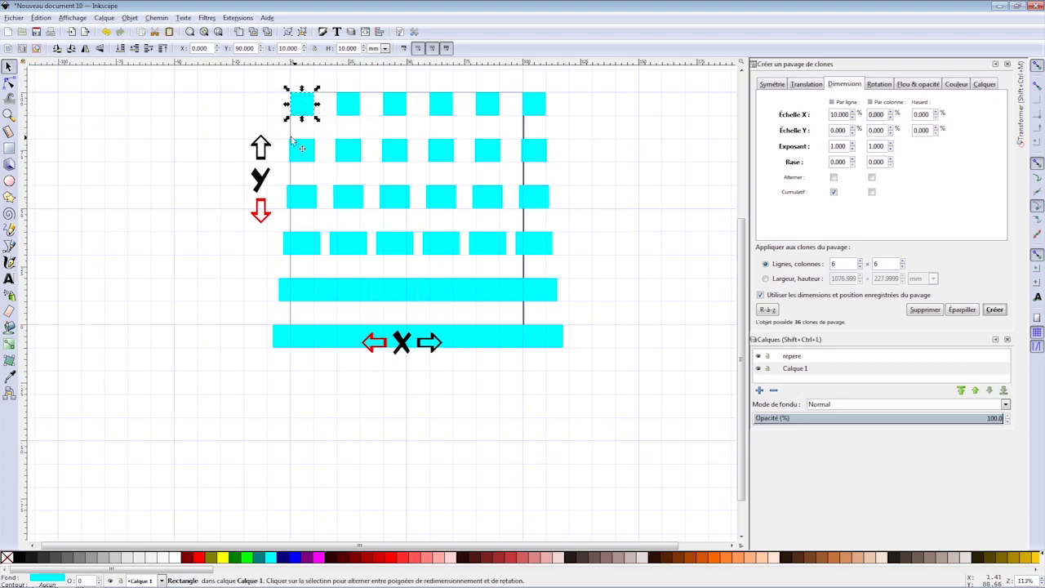
click(834, 192)
click(923, 310)
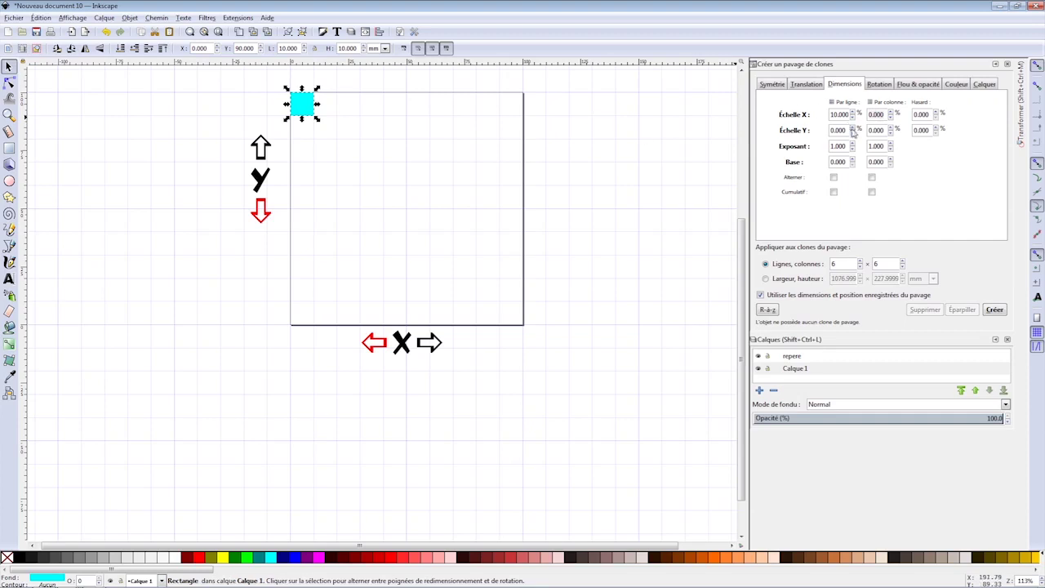
- Set 10% vertical scale per column and generate the 36 progressively larger clones
drag(886, 130, 837, 132)
text(10)
key(Tab)
click(995, 309)
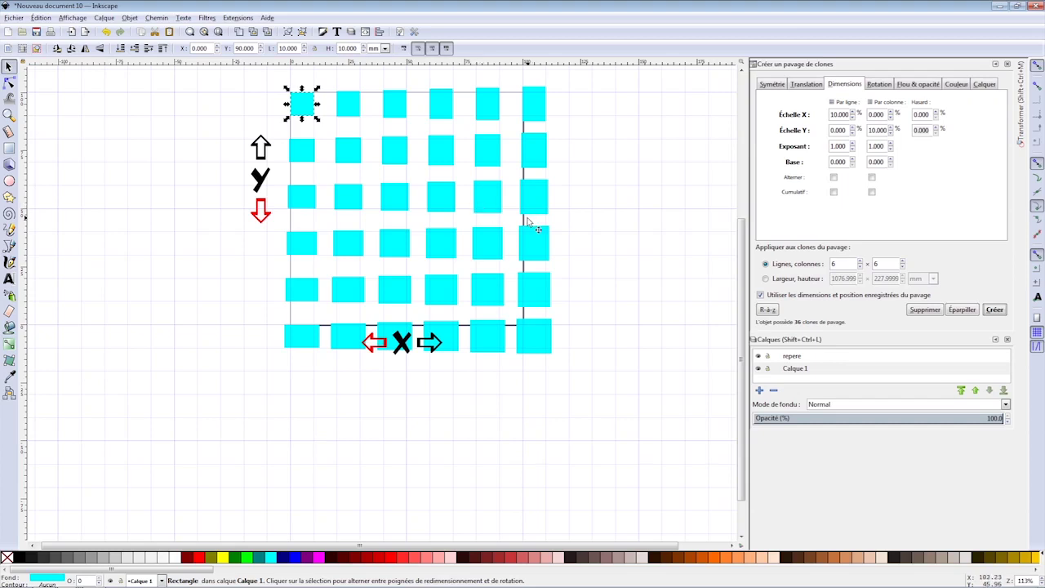
click(880, 85)
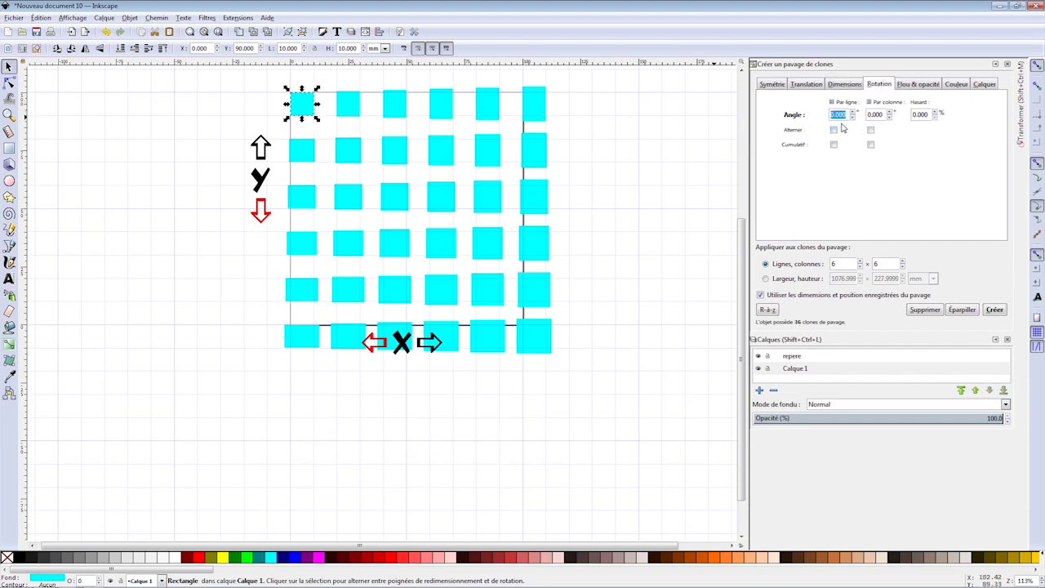
- Set a 2° rotation per row and per column and regenerate the tiling
text(2)
key(Tab)
text(2)
key(Tab)
click(996, 311)
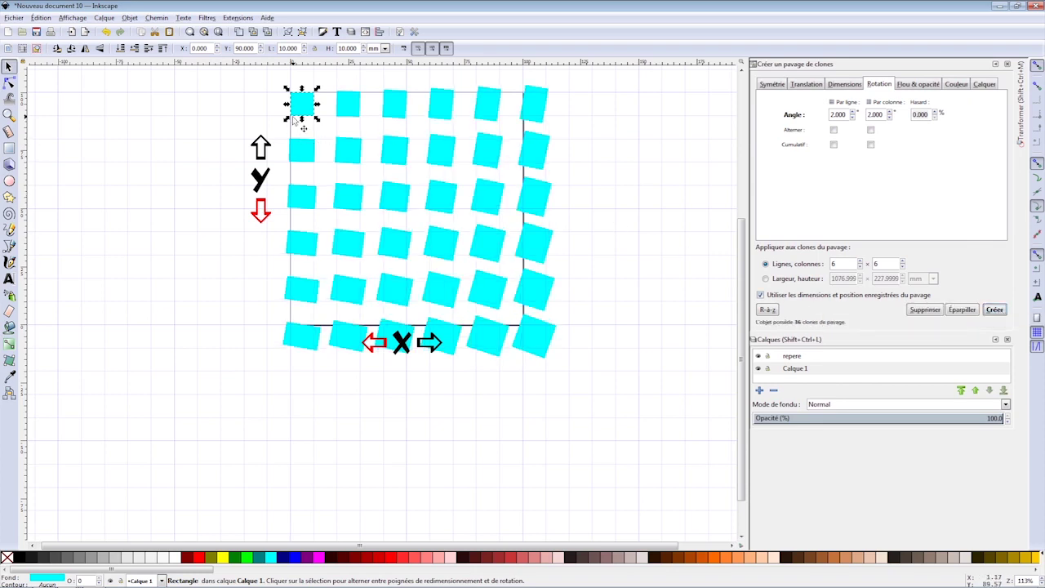
- Make both rotations cumulative and enlarge the tiling to an 8×8 grid
click(833, 145)
click(871, 145)
click(998, 312)
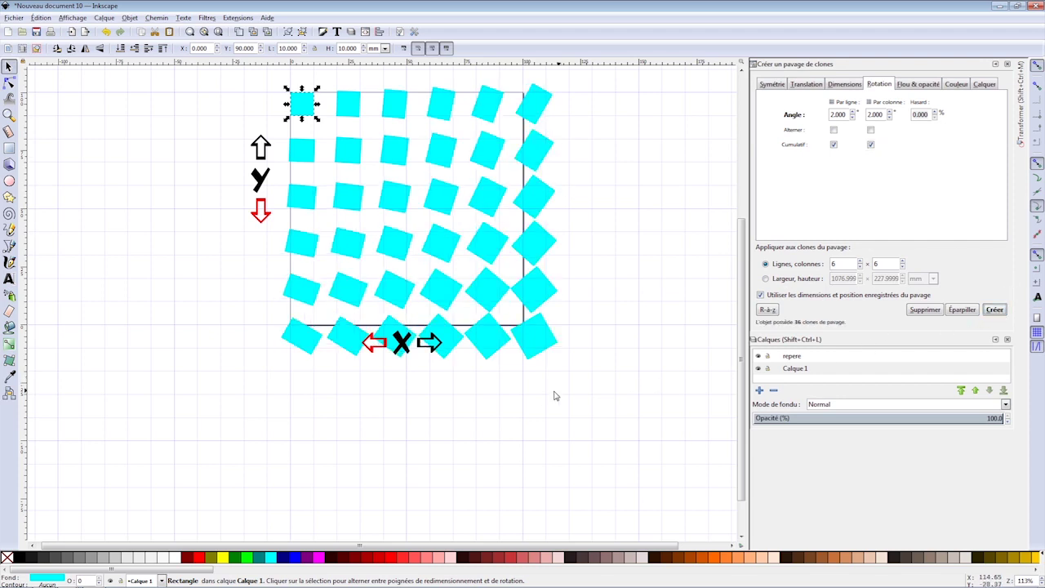
click(860, 263)
text(8)
click(995, 309)
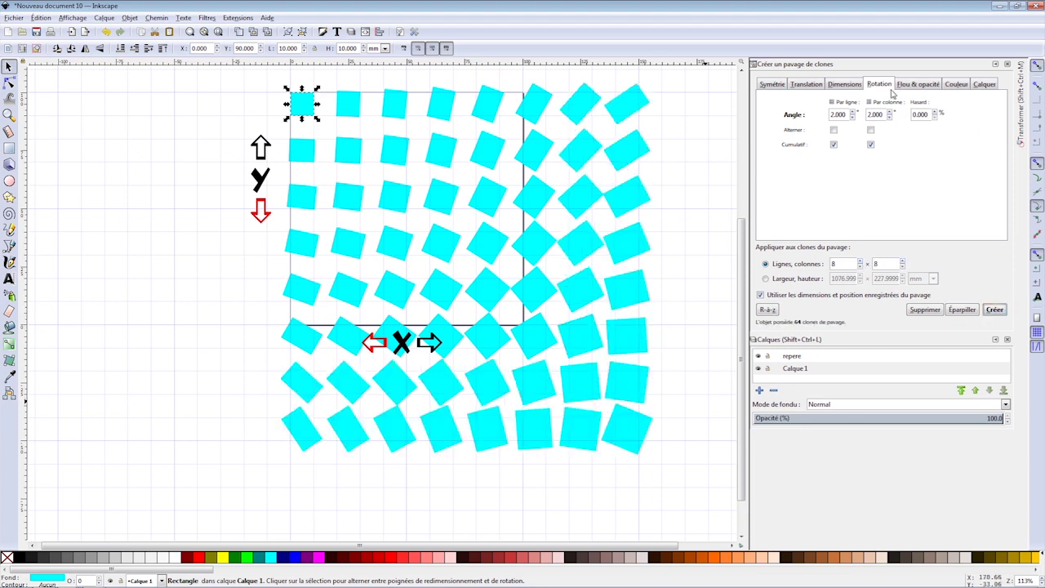
click(911, 86)
text(5)
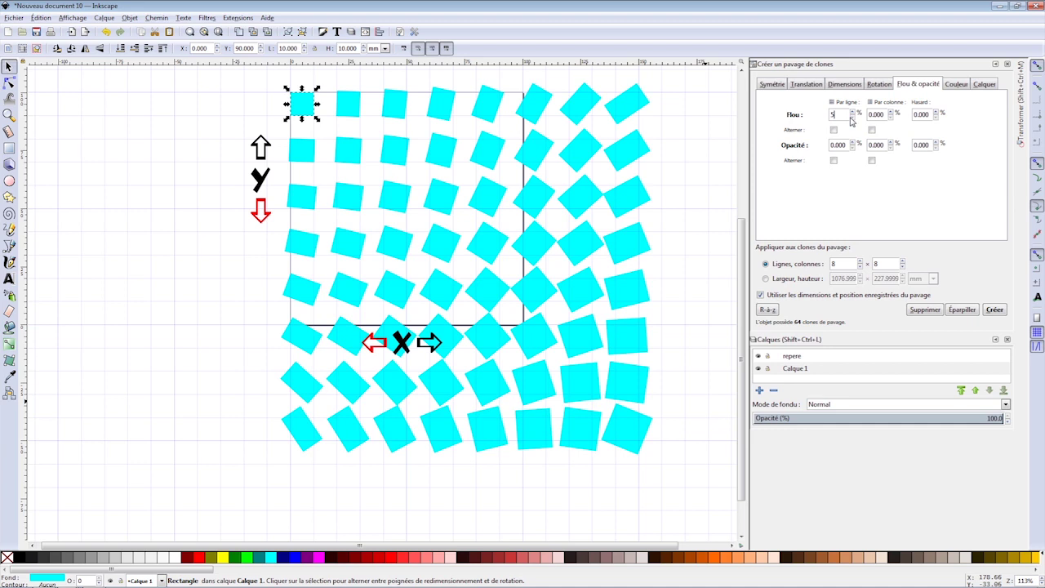
- Set blur to 1 per row and per column and regenerate the 64 rotated clones
key(Tab)
key(shift+Tab)
text(1)
key(Tab)
text(1)
key(Tab)
click(994, 310)
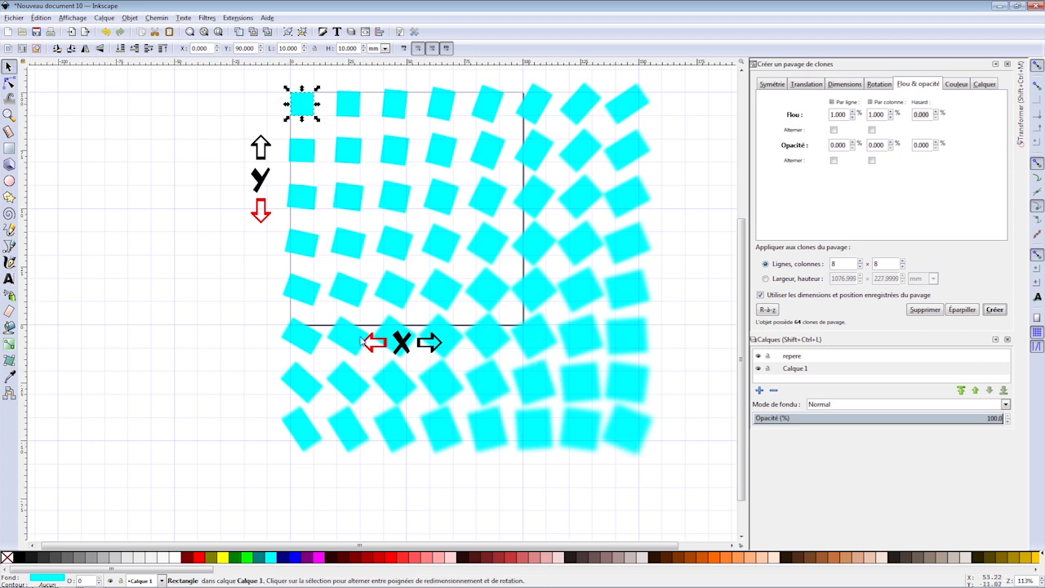
- Draw a large black rectangle over the tiling and send it to the bottom
click(9, 148)
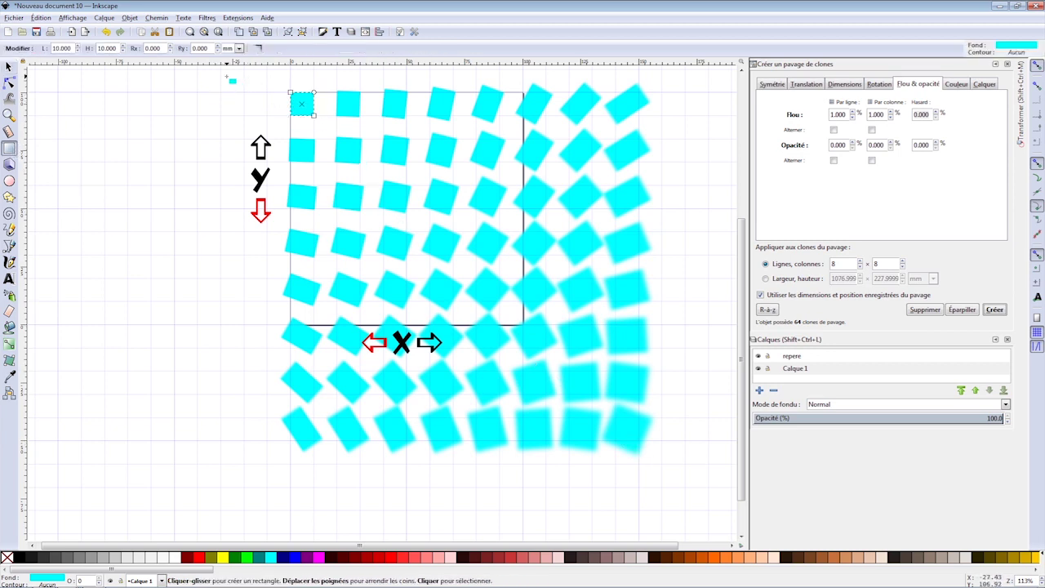
drag(221, 70, 708, 509)
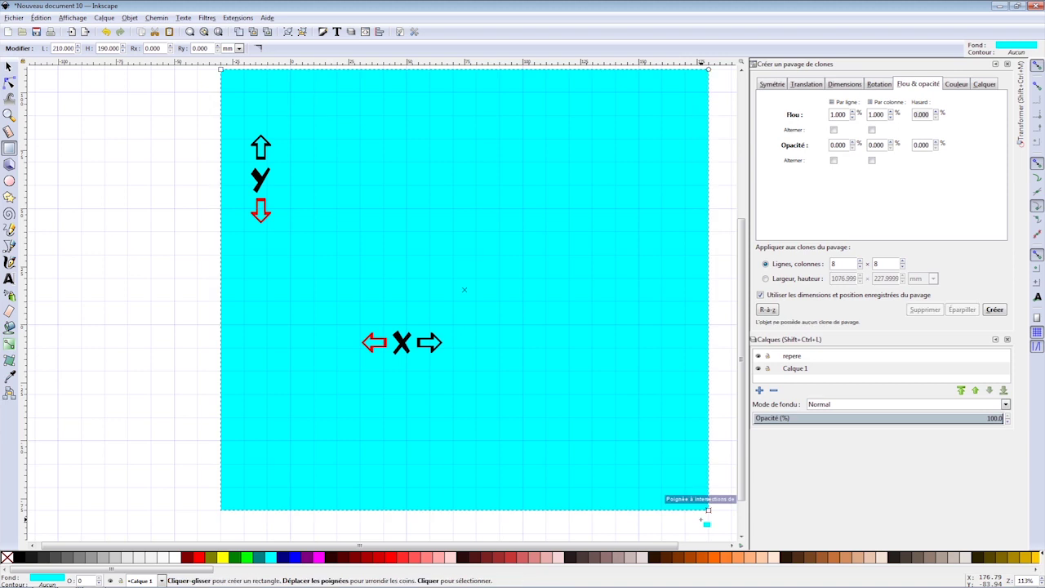
click(9, 67)
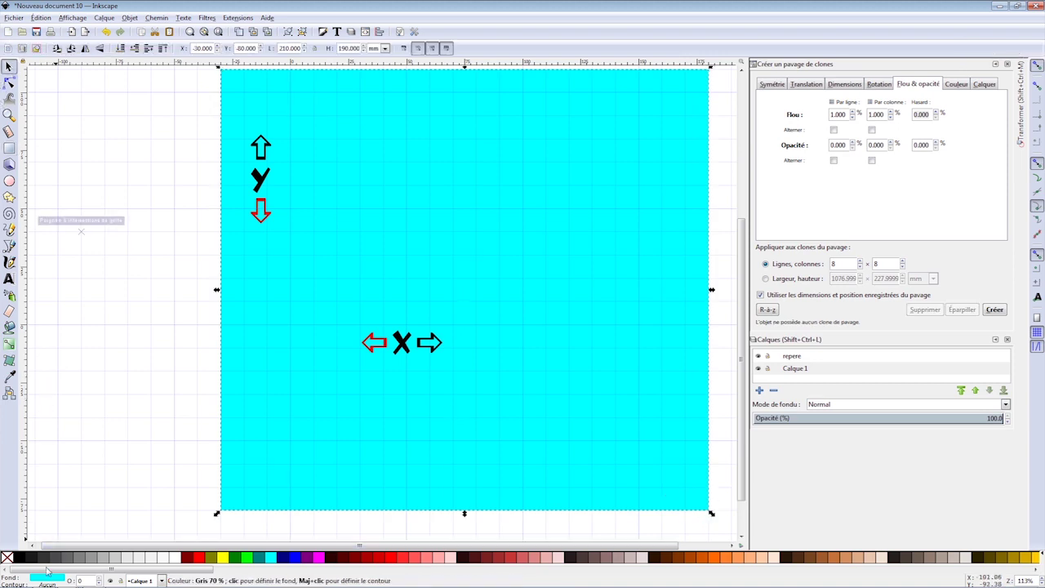
click(17, 558)
click(120, 48)
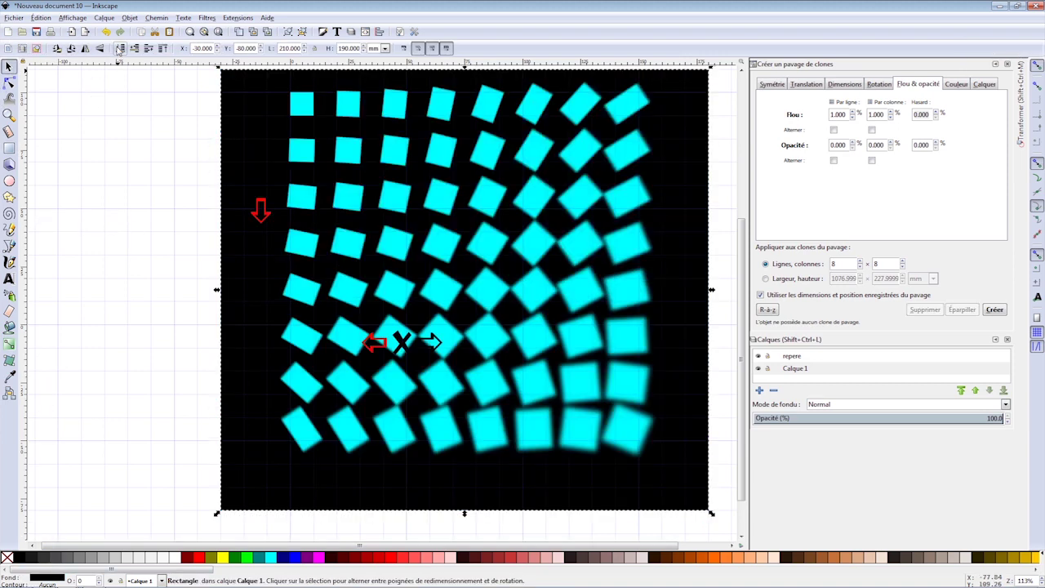
- Select the top-left clone and jump to its original square with Shift+D
click(9, 66)
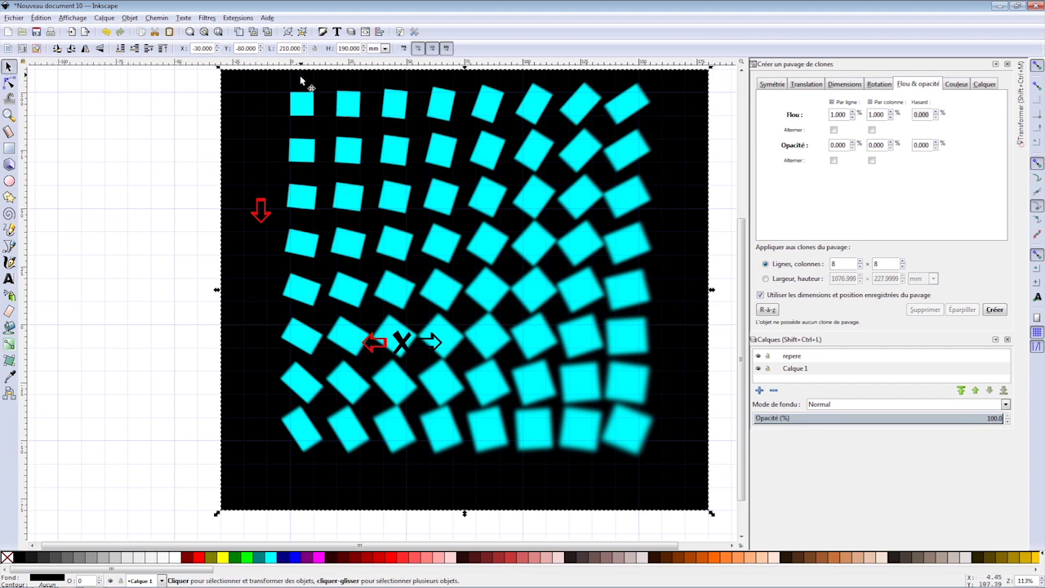
click(304, 101)
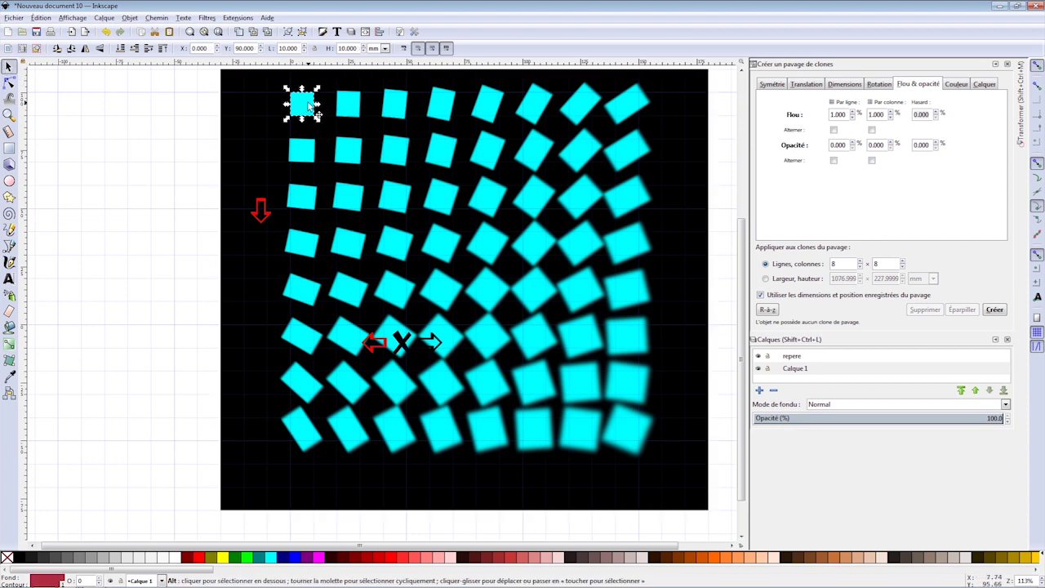
key(shift+d)
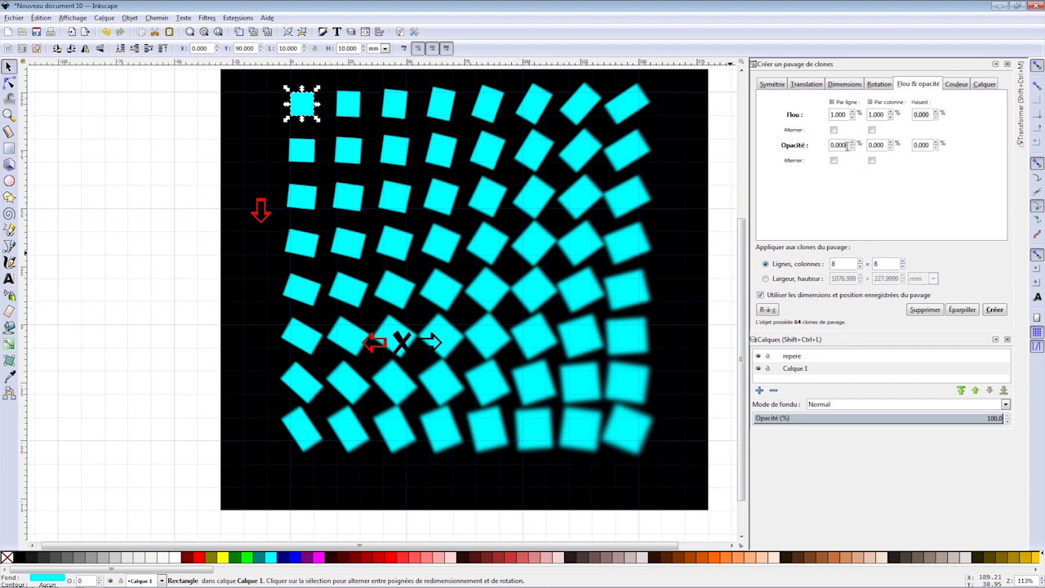
- Fade the clones 25% per row and per column and regenerate the tiling
drag(846, 145, 811, 147)
text(25)
key(Tab)
text(25)
key(Tab)
click(996, 310)
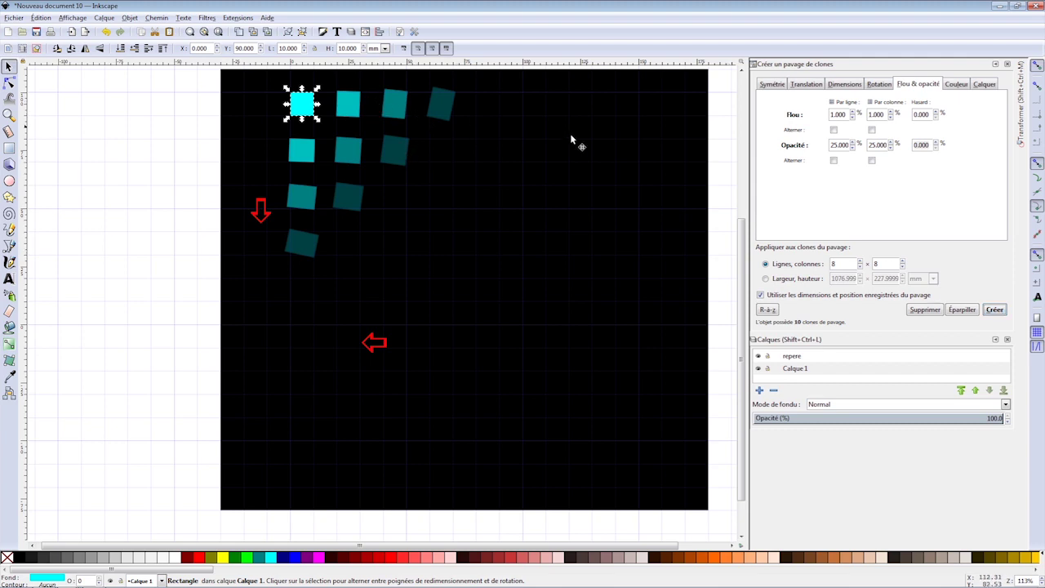
- Soften the fade to 2% per row and per column and regenerate the tiling
triple_click(841, 146)
text(2)
key(Tab)
text(2)
key(Tab)
click(995, 310)
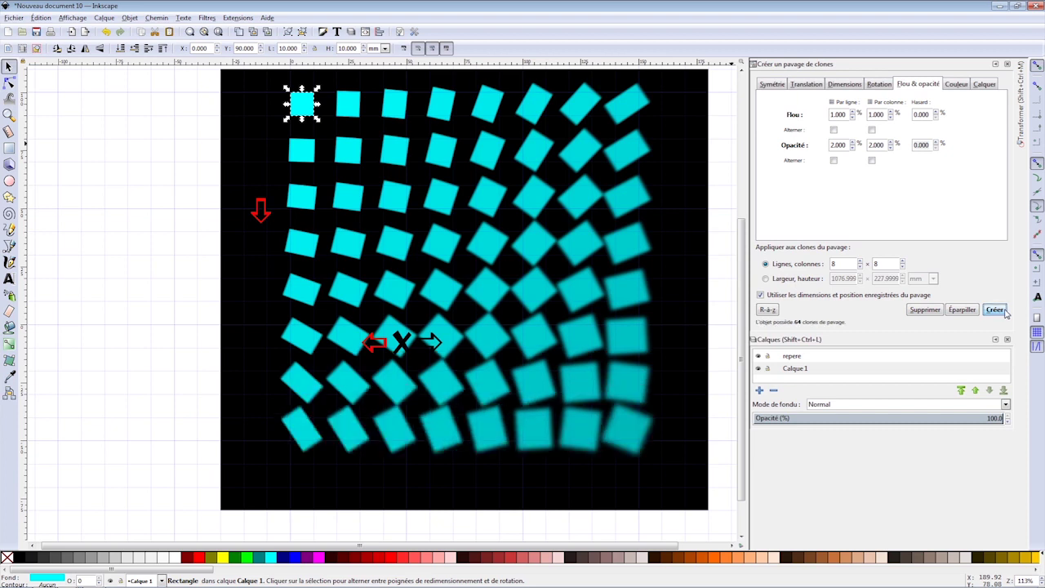
- Settle on a 5% opacity fade per row and per column and regenerate the clones
triple_click(839, 145)
text(5)
key(Tab)
text(5)
key(Tab)
click(995, 312)
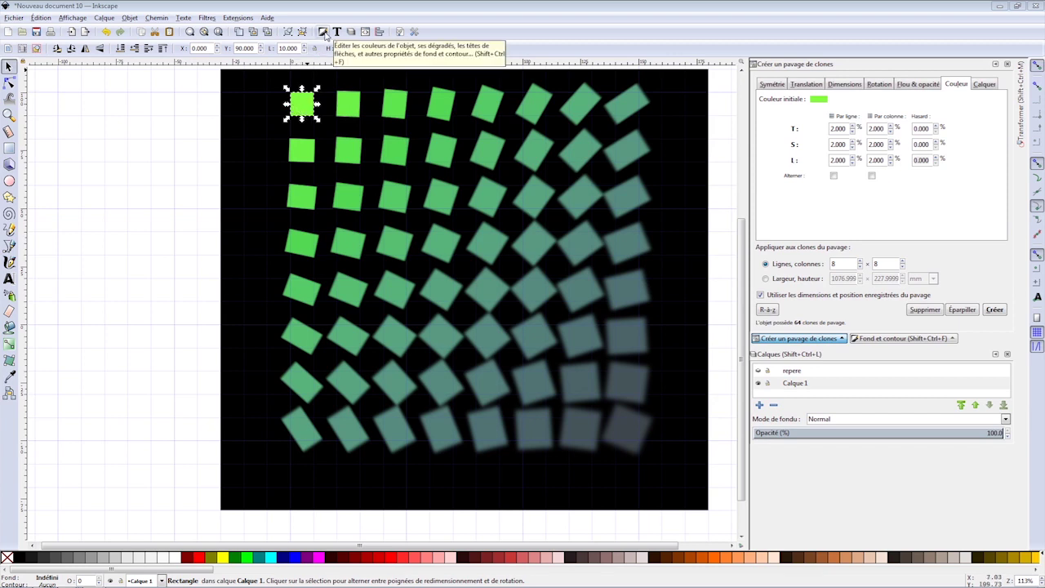
- Unset the original square's fill so the clones can take tiling colours
click(323, 32)
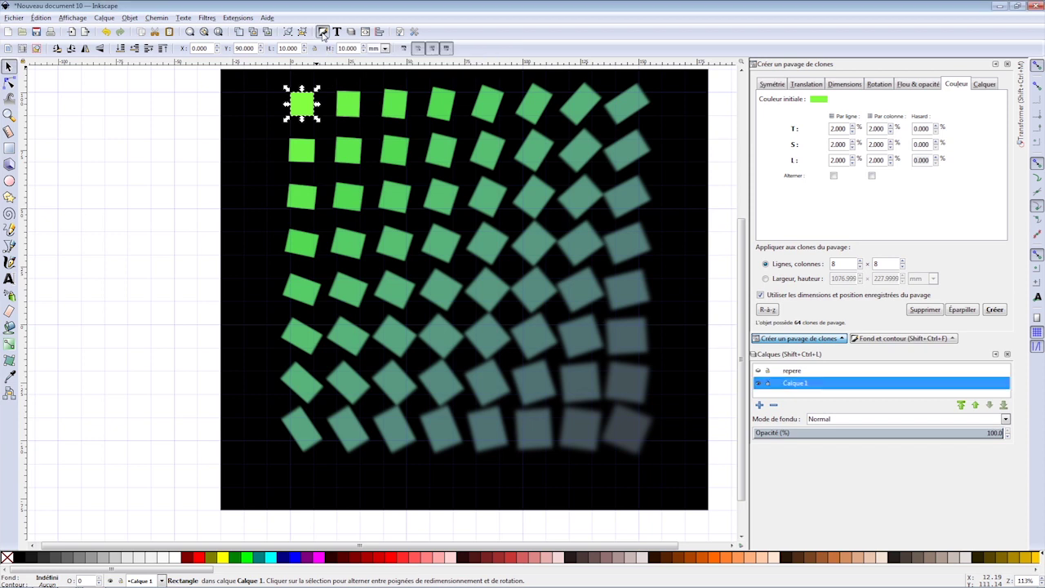
click(781, 98)
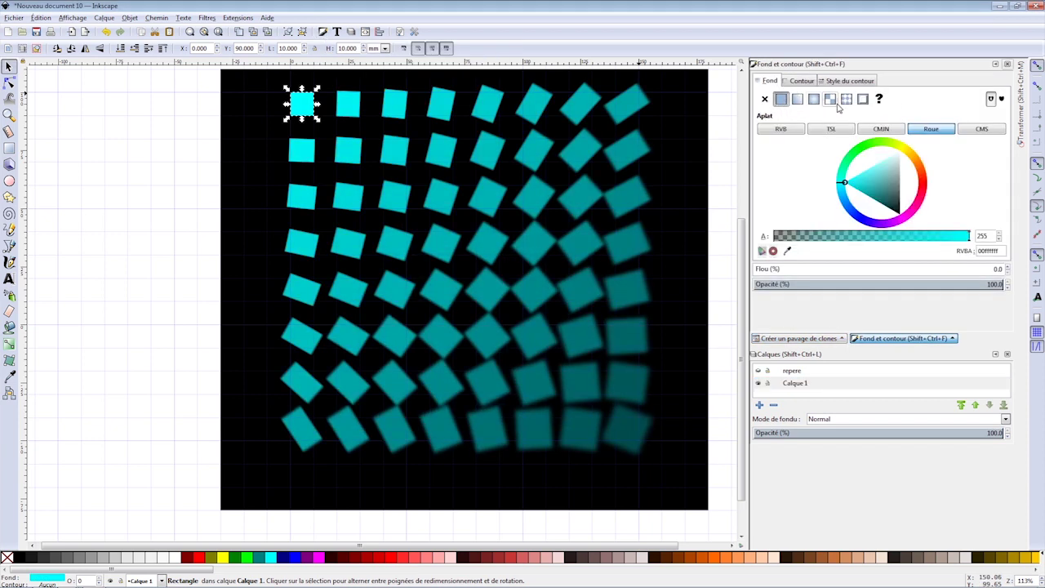
click(879, 99)
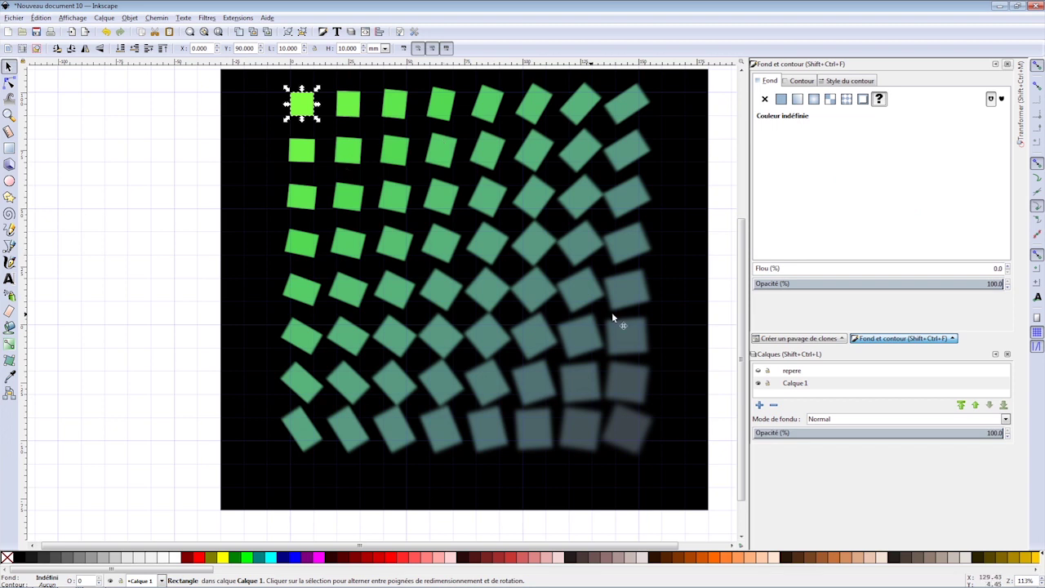
- Shift clone hue 15% per row and 25% per column, then regenerate the grid
click(800, 338)
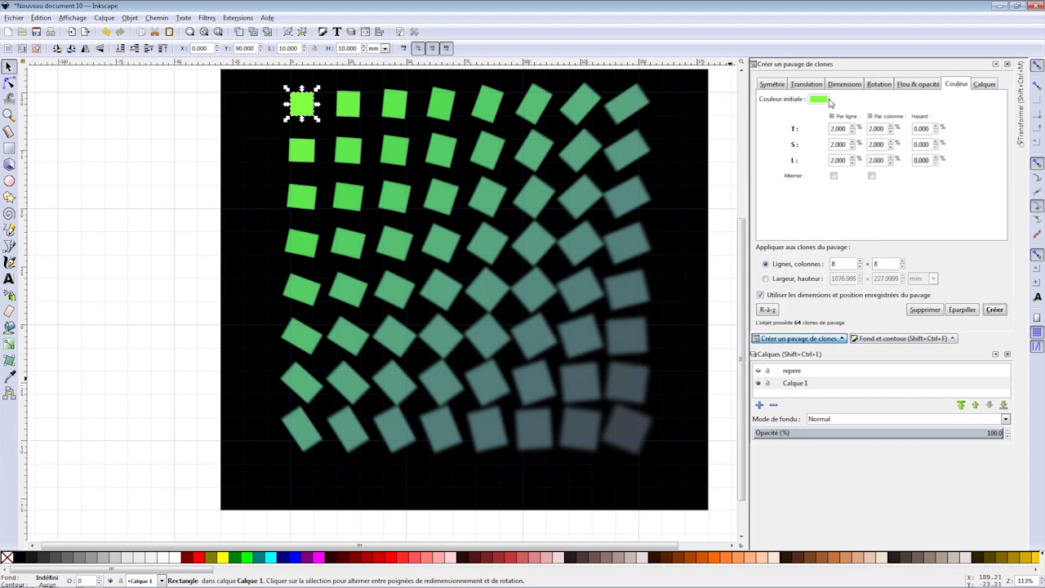
drag(851, 128, 815, 129)
text(15)
key(Tab)
text(25)
key(Tab)
click(989, 310)
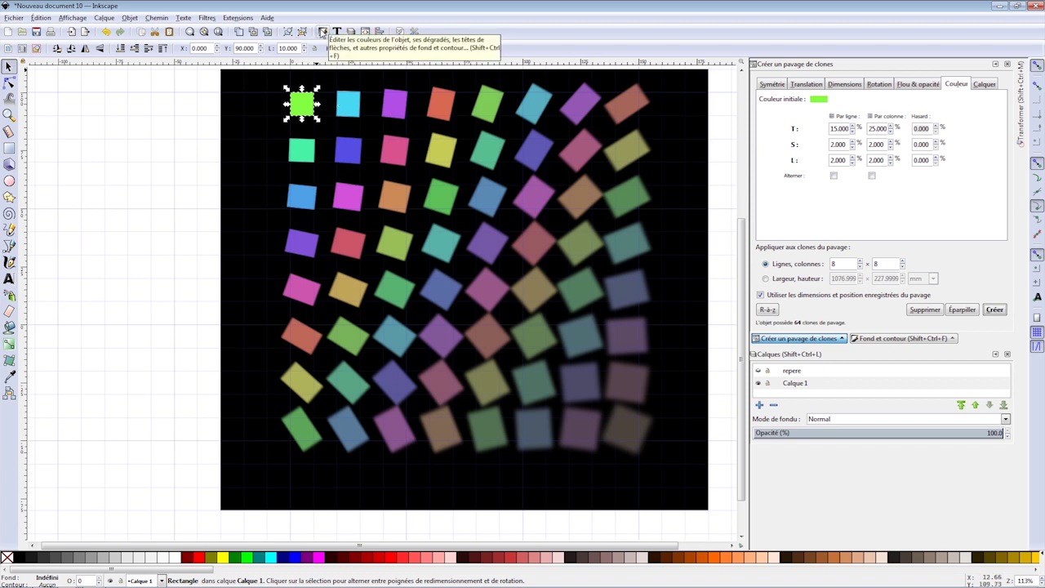
click(878, 338)
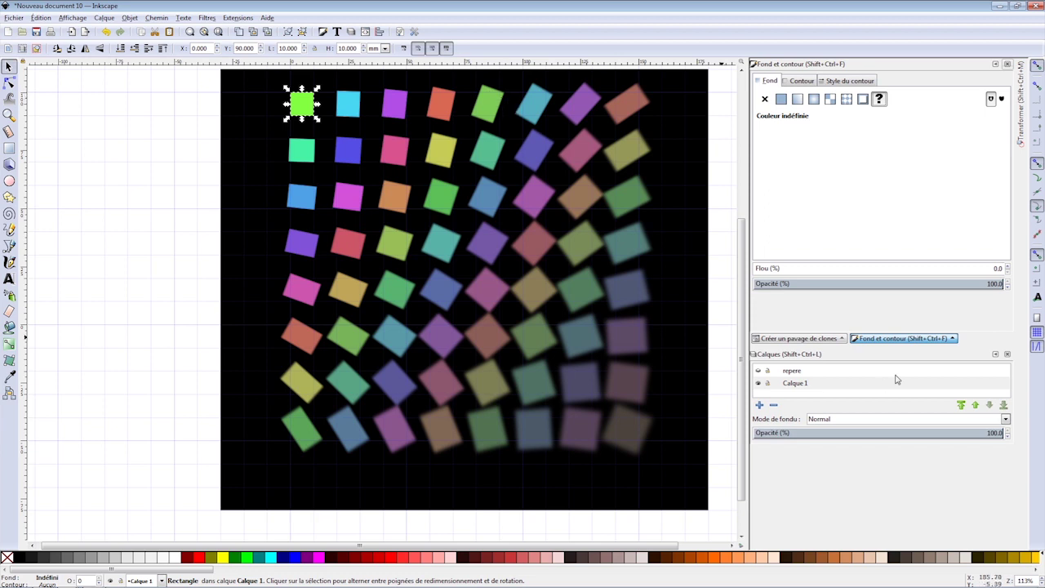
click(827, 340)
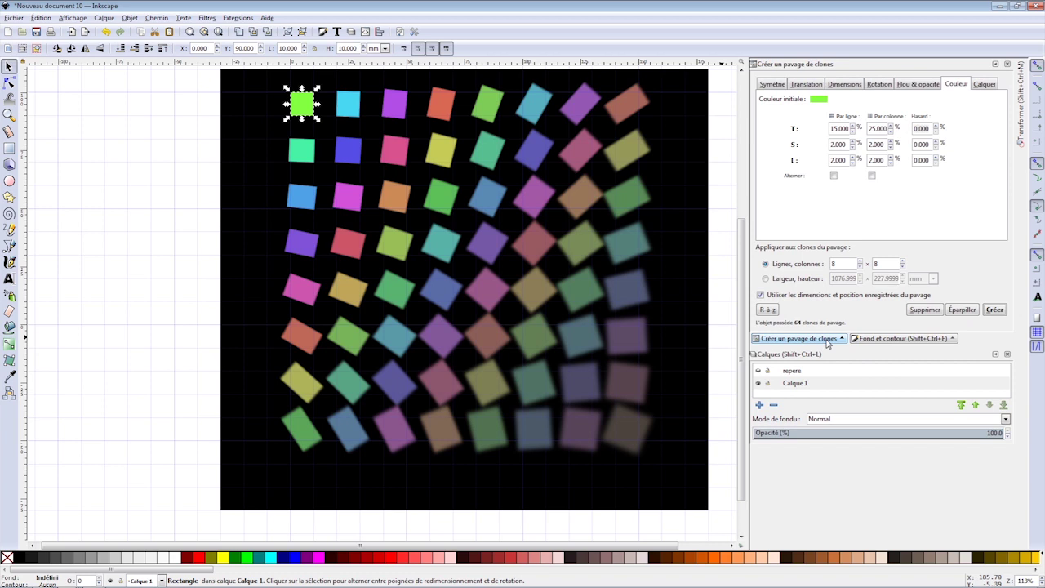
- Bring up the Translation tab via Symétrie to review the 100% row and column shifts
click(784, 86)
click(801, 86)
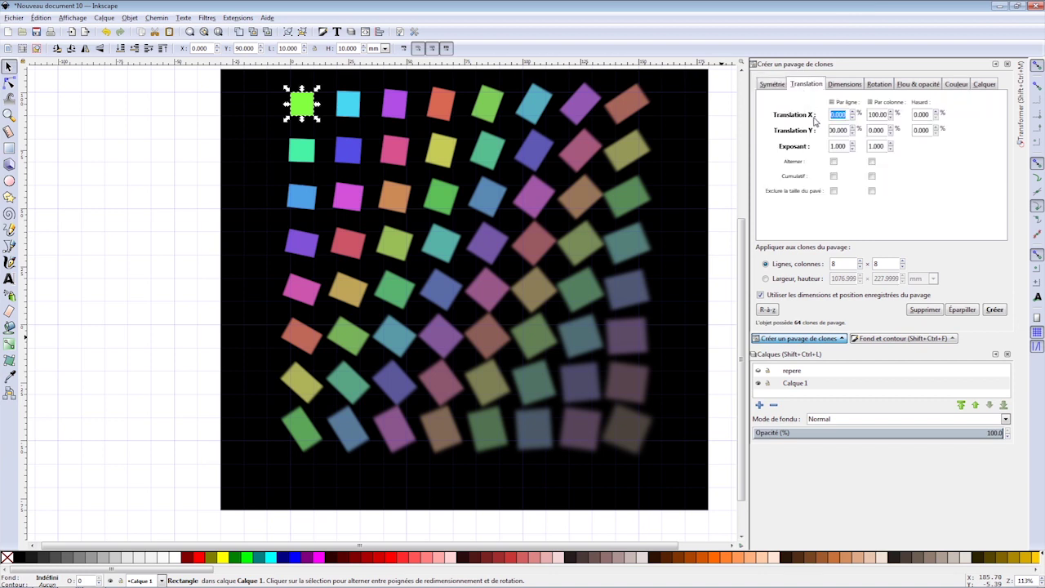